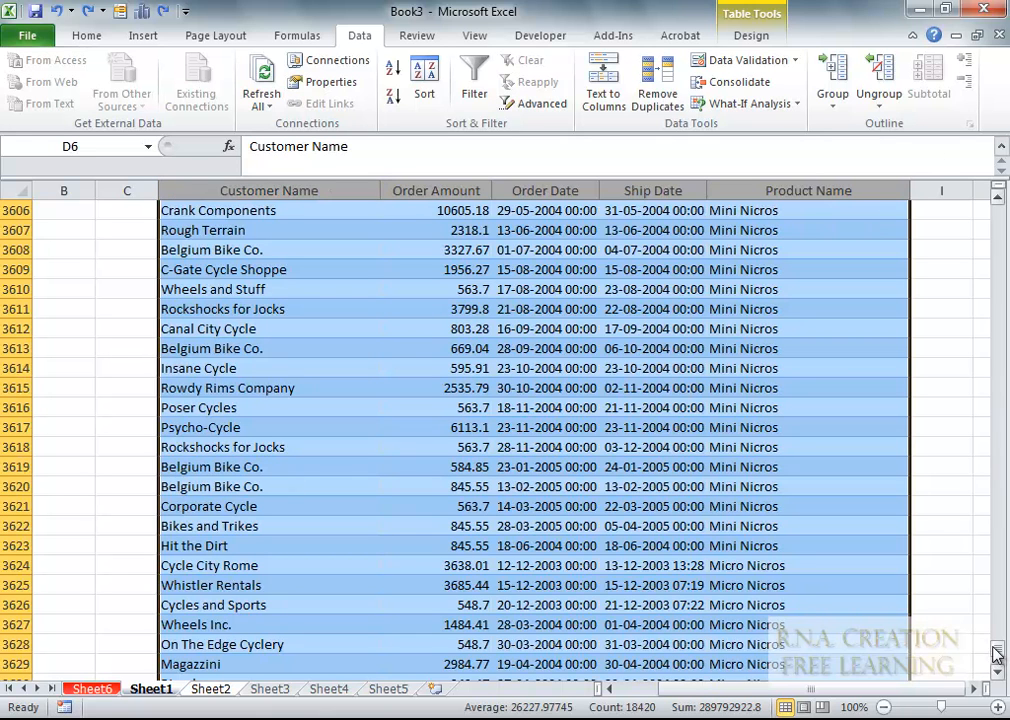
# - Select the orders table from the Customer Name header in D6 to its last row
pyautogui.moveTo(996, 652); pyautogui.dragTo(995, 201)
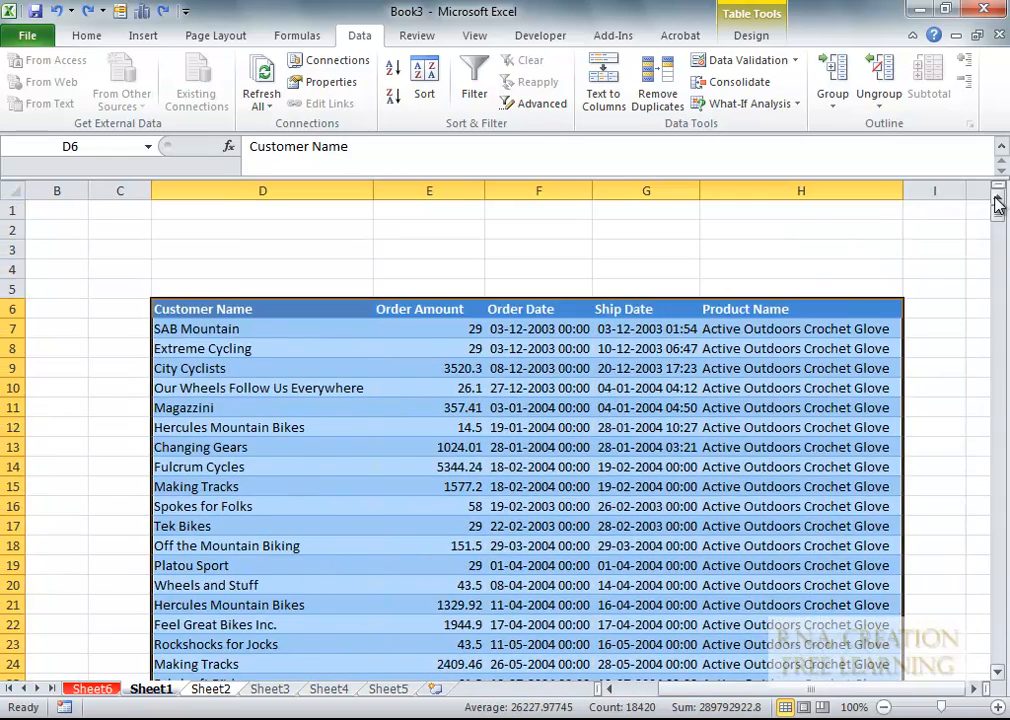
pyautogui.click(190, 307)
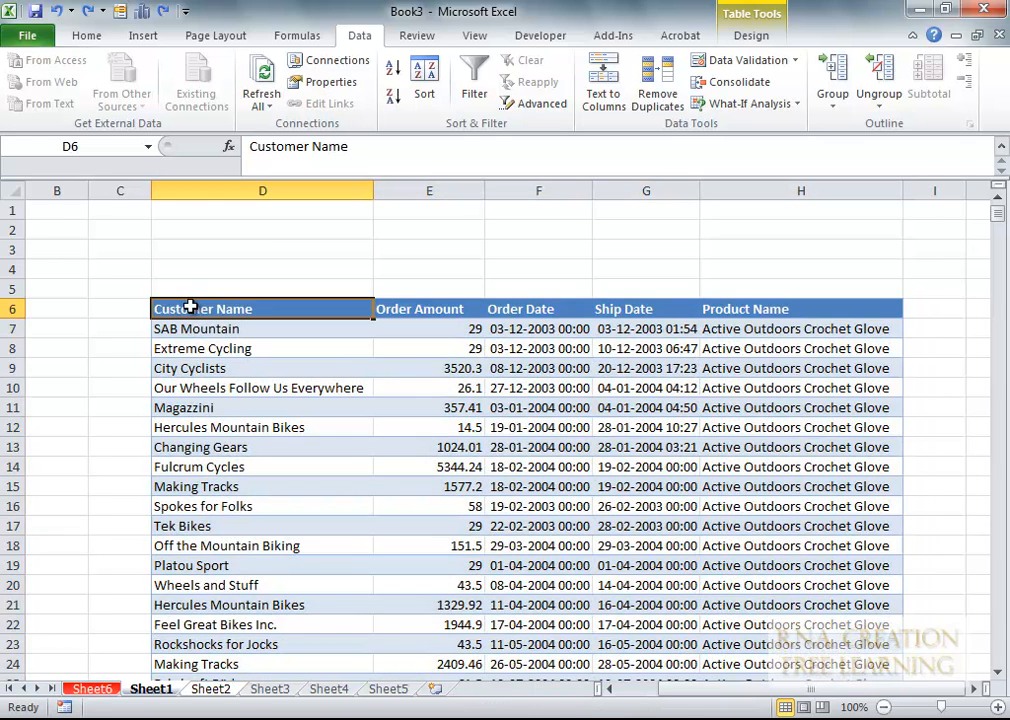
pyautogui.hotkey('ctrl', 'shift', 'End')
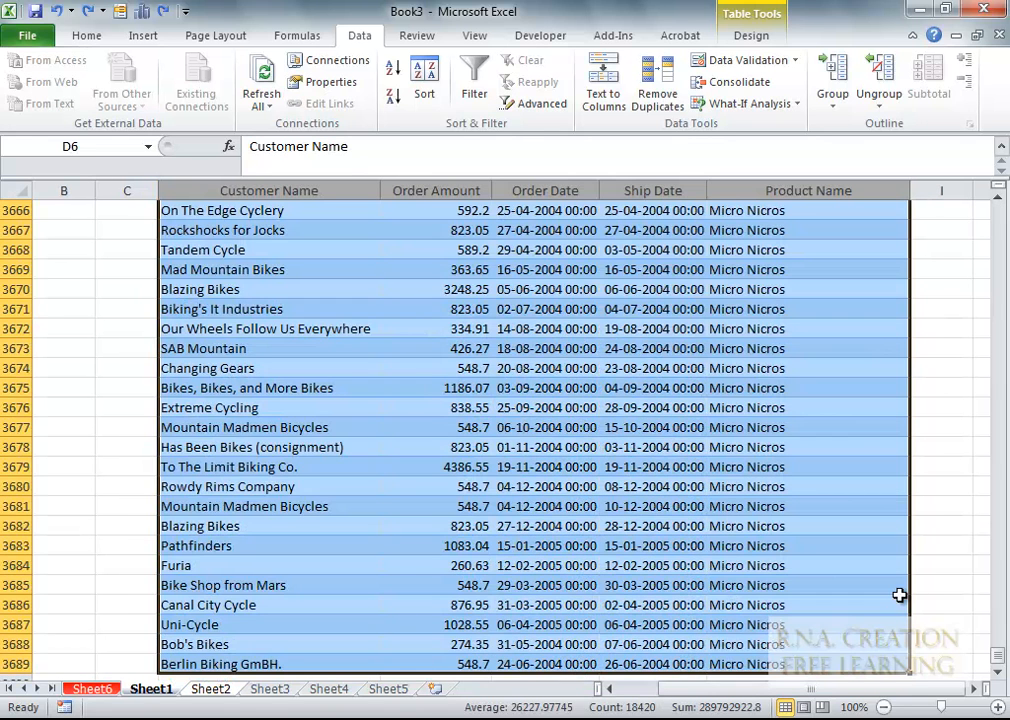
pyautogui.moveTo(997, 662); pyautogui.dragTo(997, 212)
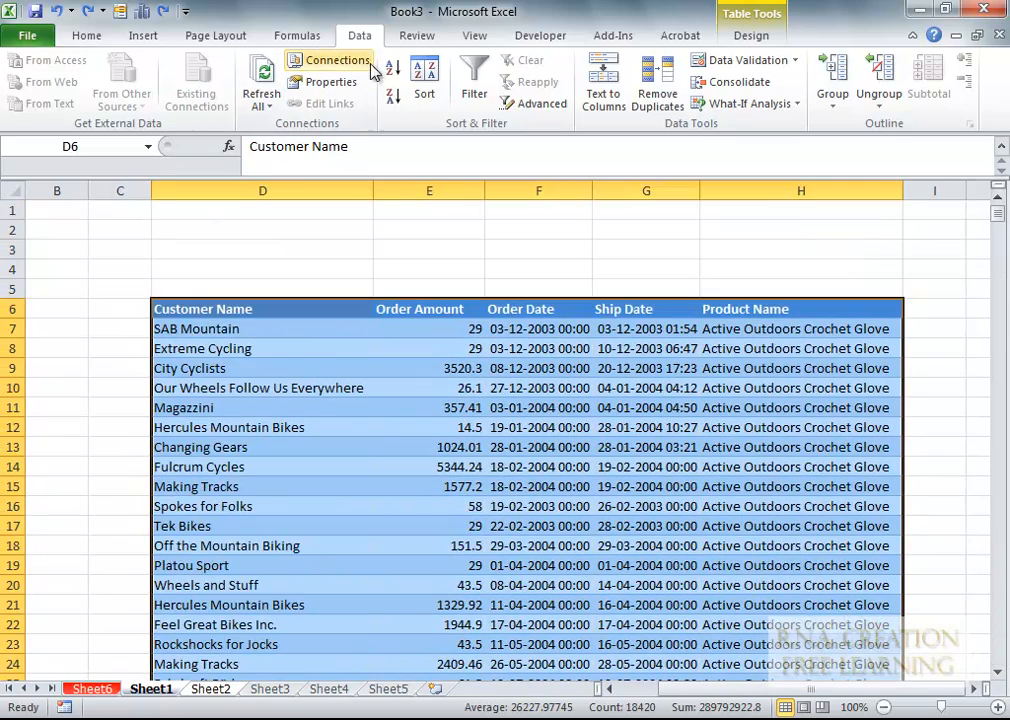
# - Sort on cell values by Customer Name, with a second A-to-Z level by Product Name
pyautogui.click(426, 80)
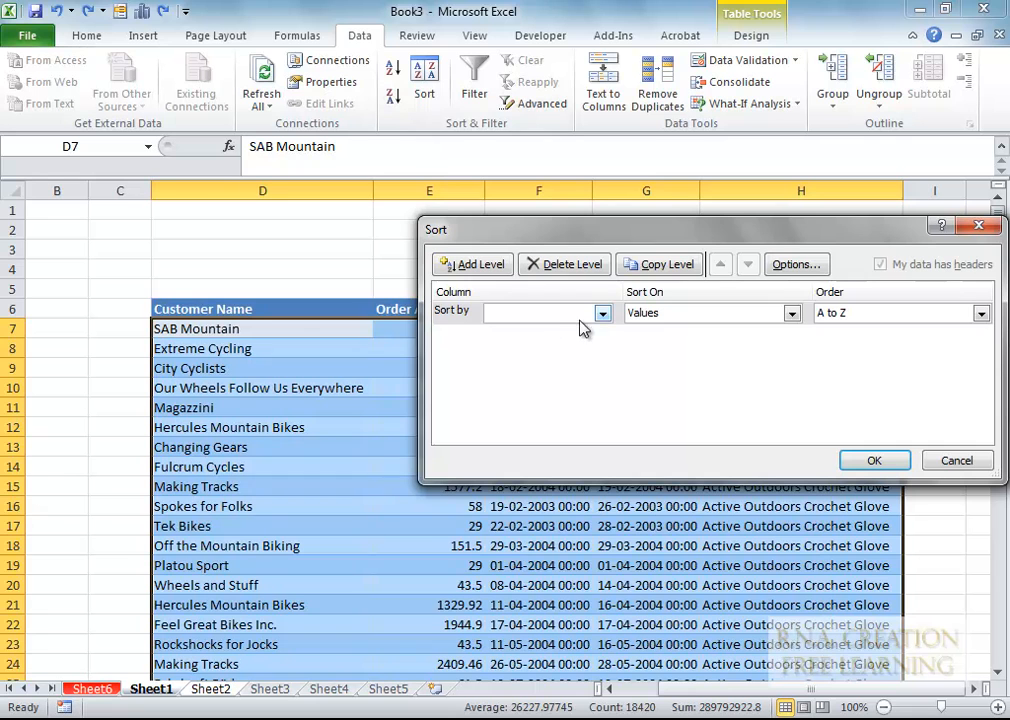
pyautogui.click(604, 315)
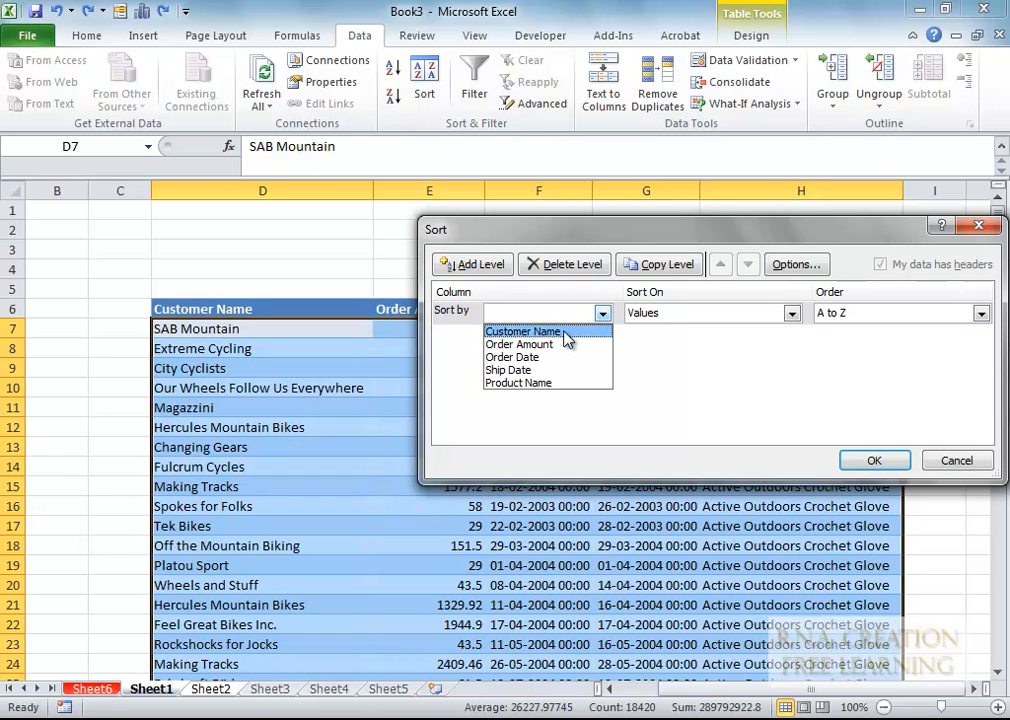
pyautogui.click(568, 333)
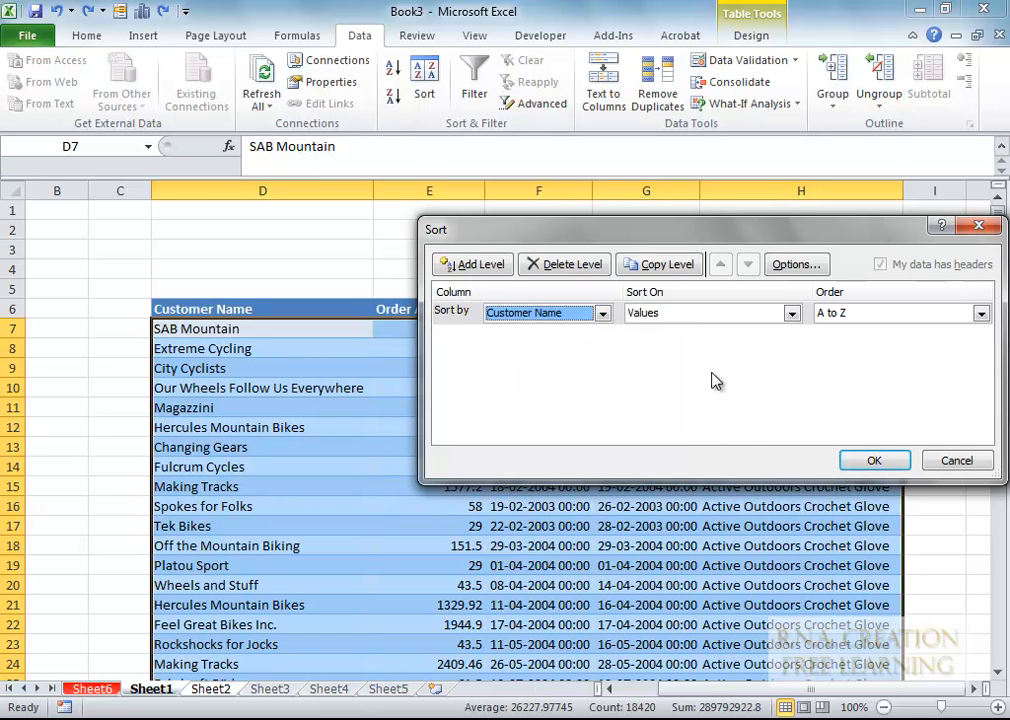
pyautogui.click(791, 314)
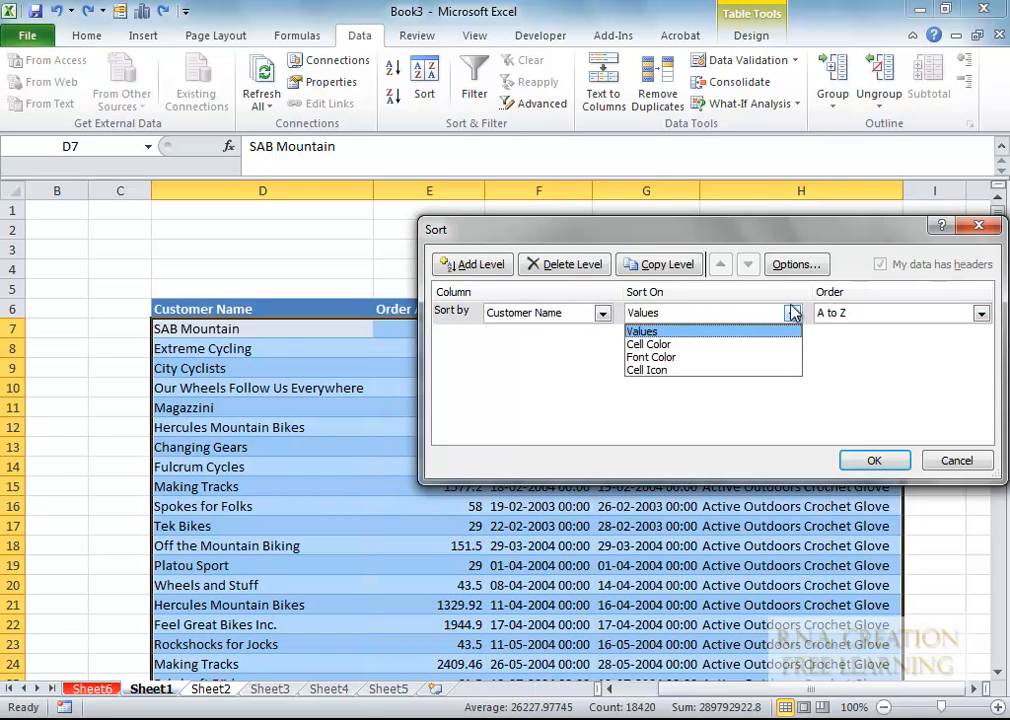
pyautogui.click(840, 435)
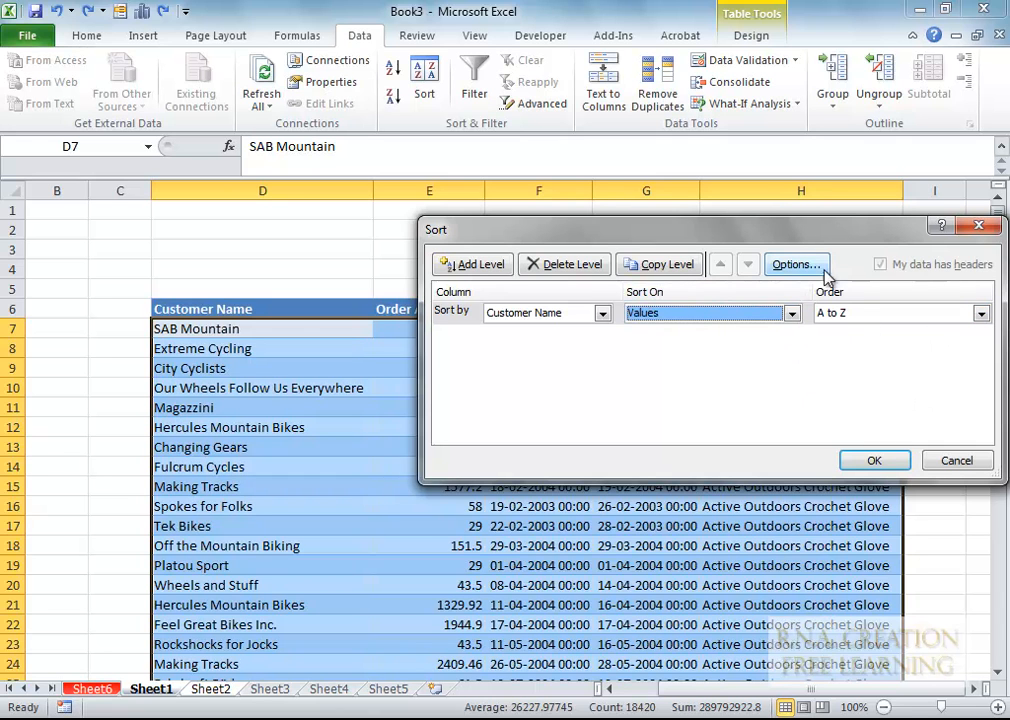
pyautogui.click(490, 266)
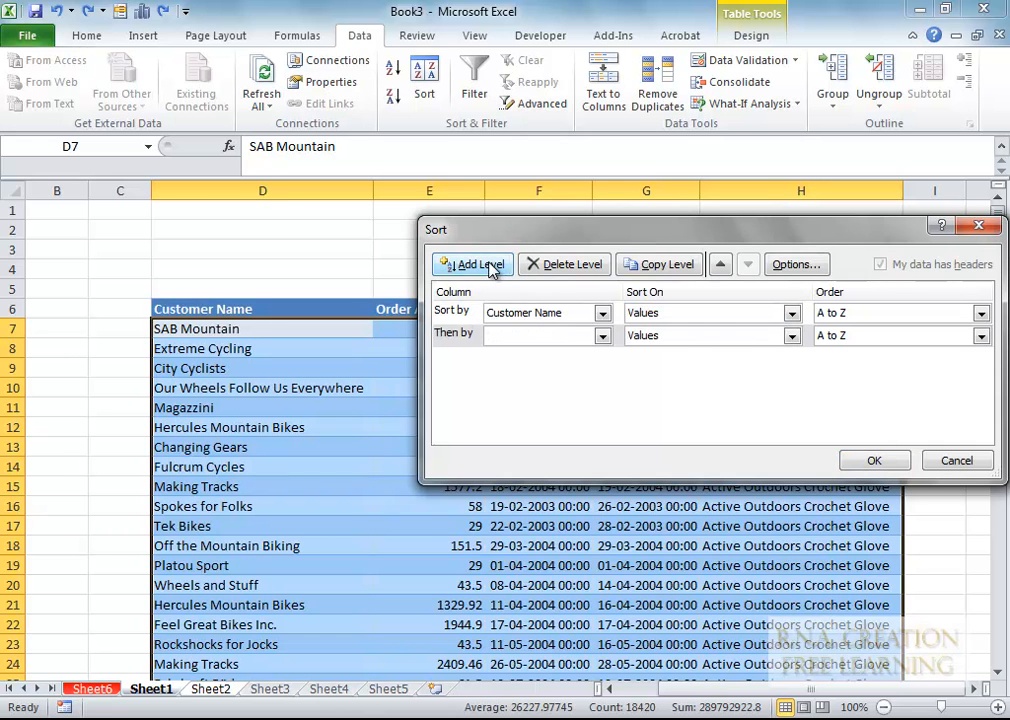
pyautogui.click(605, 336)
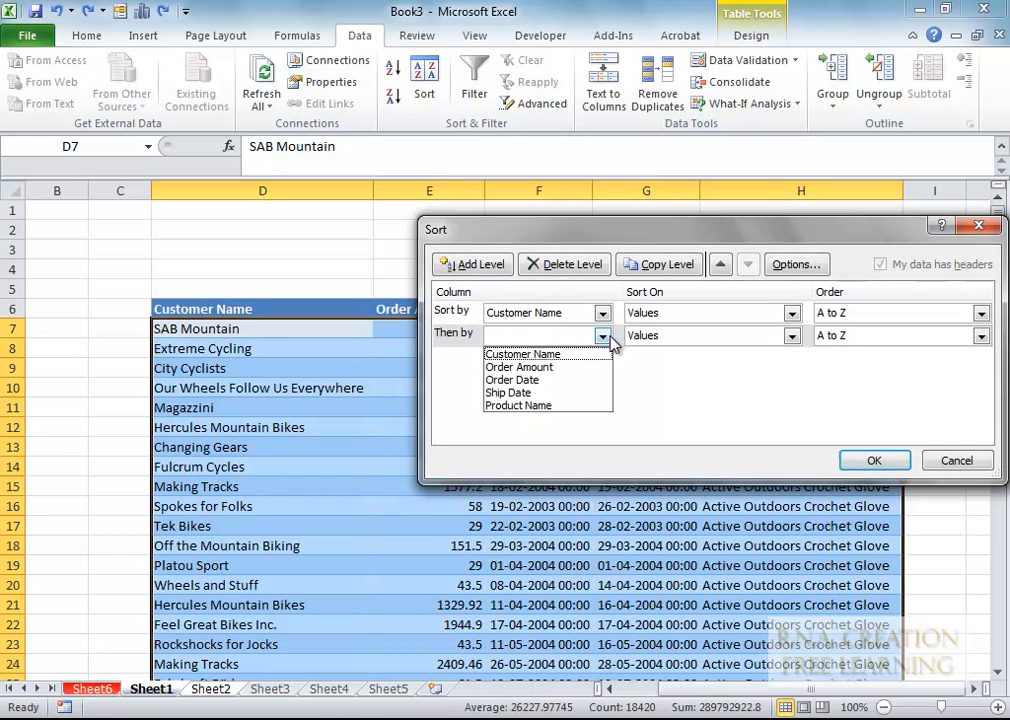
pyautogui.click(558, 408)
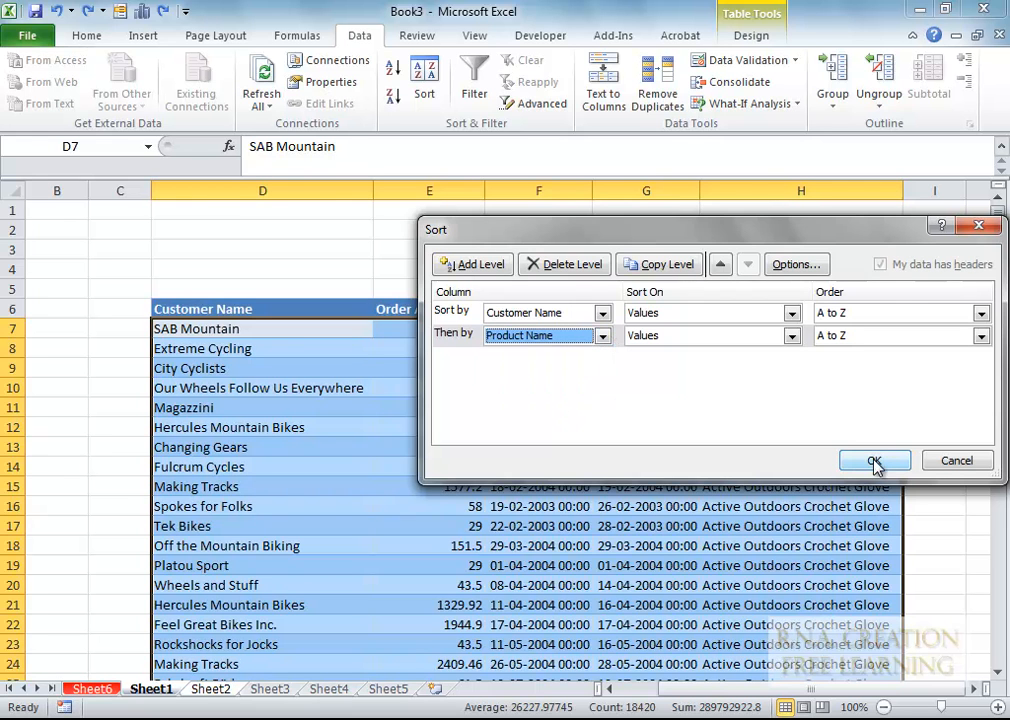
pyautogui.click(875, 461)
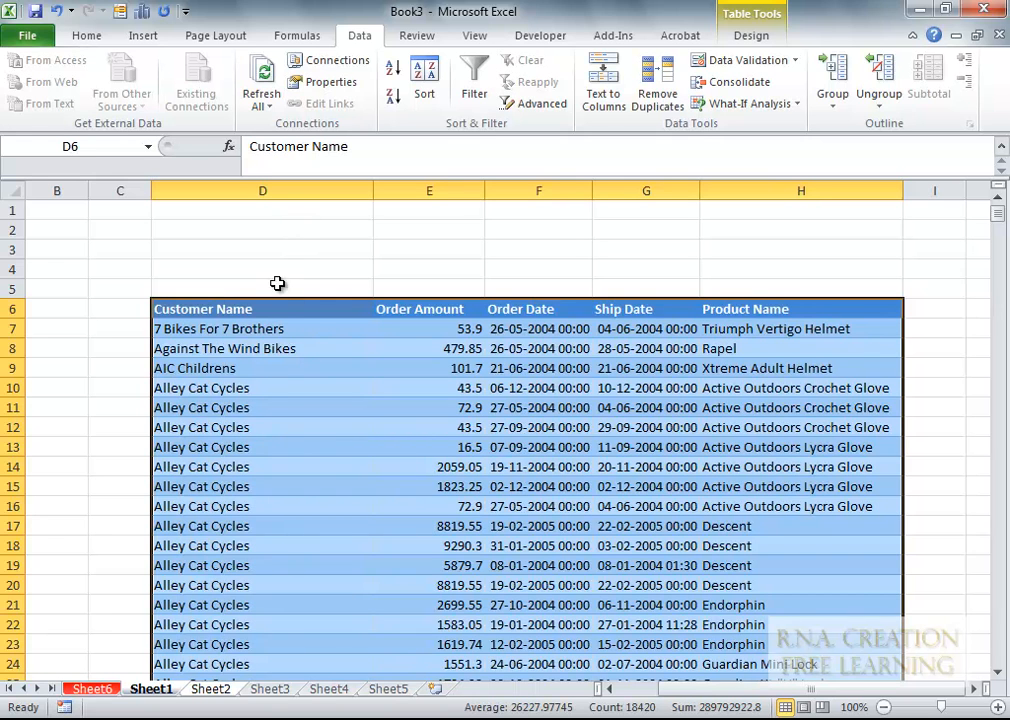
pyautogui.scroll(-12, 268, 341)
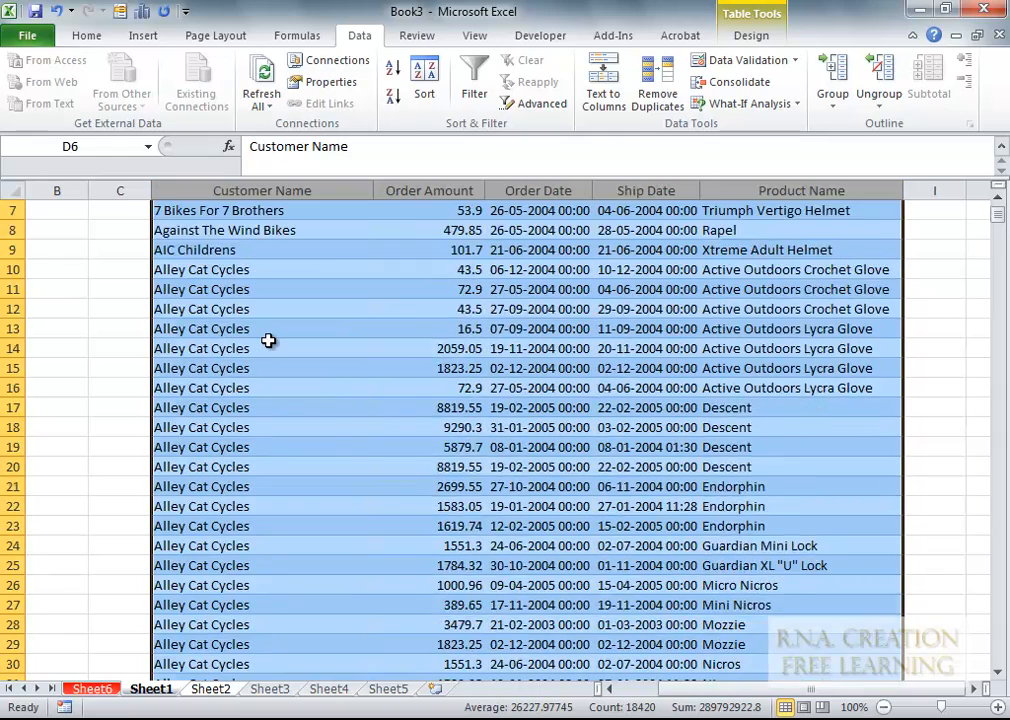
pyautogui.scroll(-12, 268, 341)
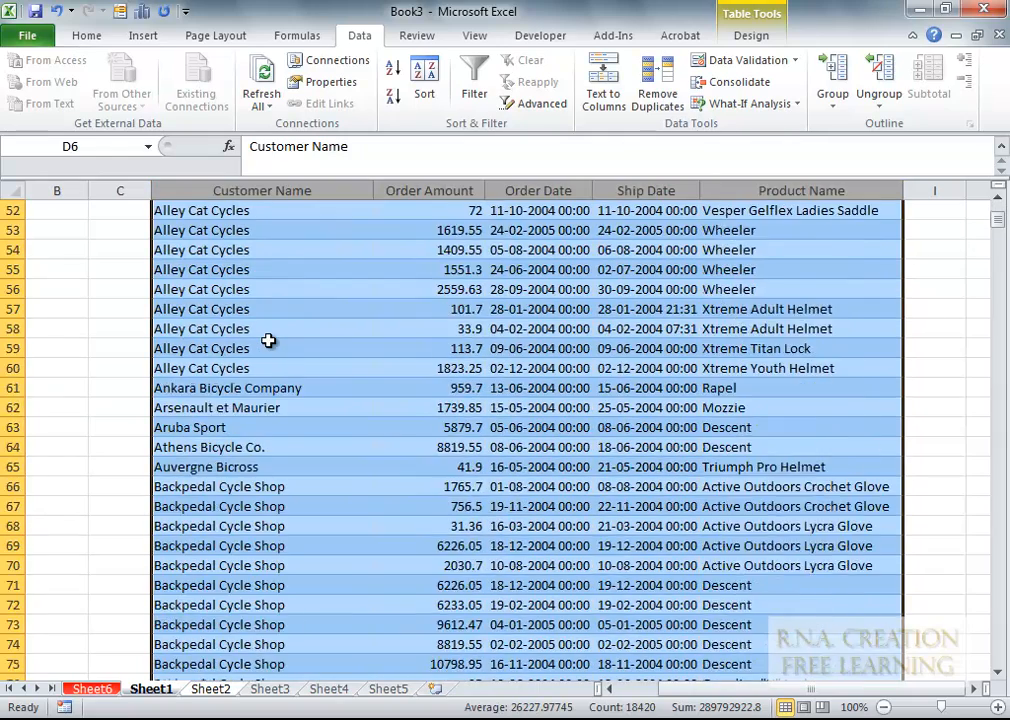
pyautogui.scroll(1, 268, 341)
pyautogui.scroll(20, 268, 341)
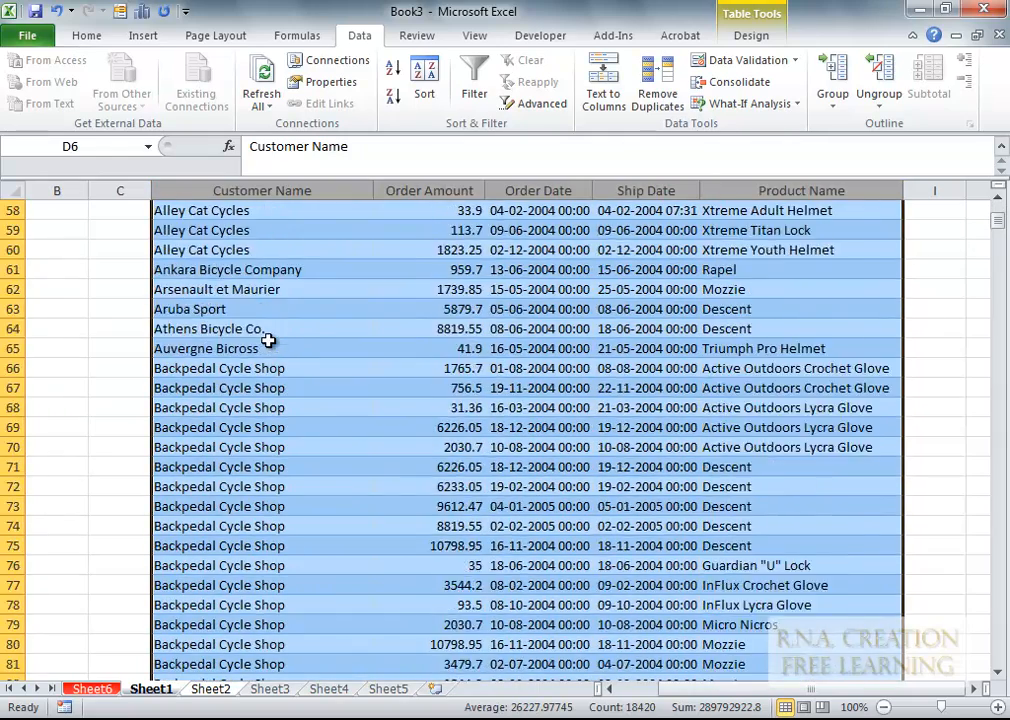
pyautogui.scroll(3, 268, 341)
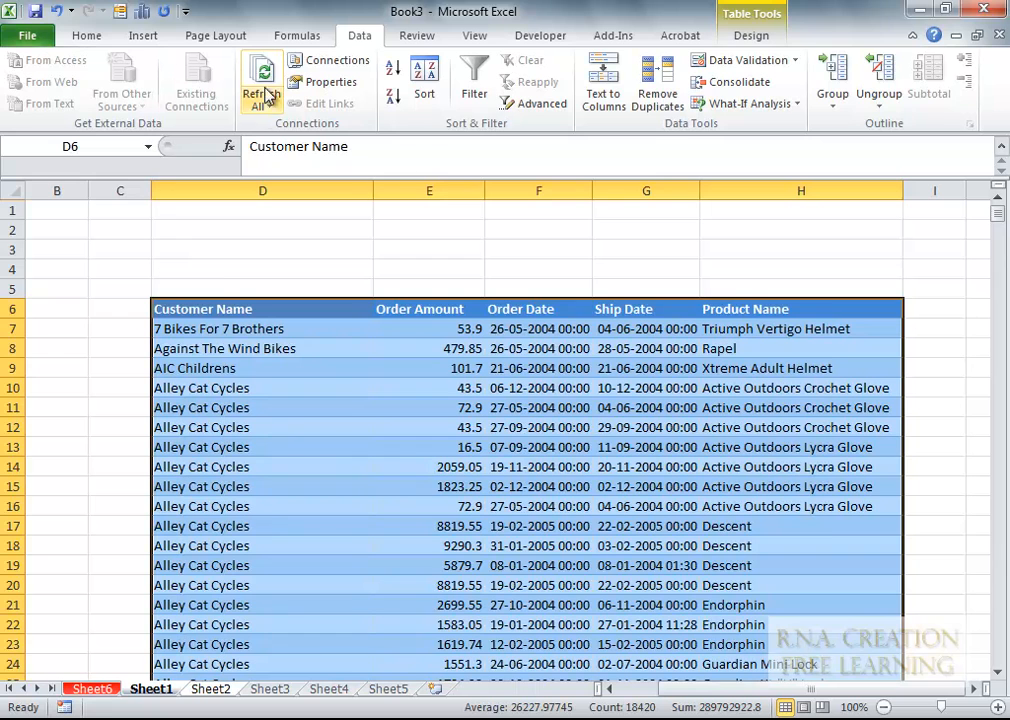
# - Insert a PivotTable from the orders table range onto a New Worksheet, Sheet7
pyautogui.click(135, 35)
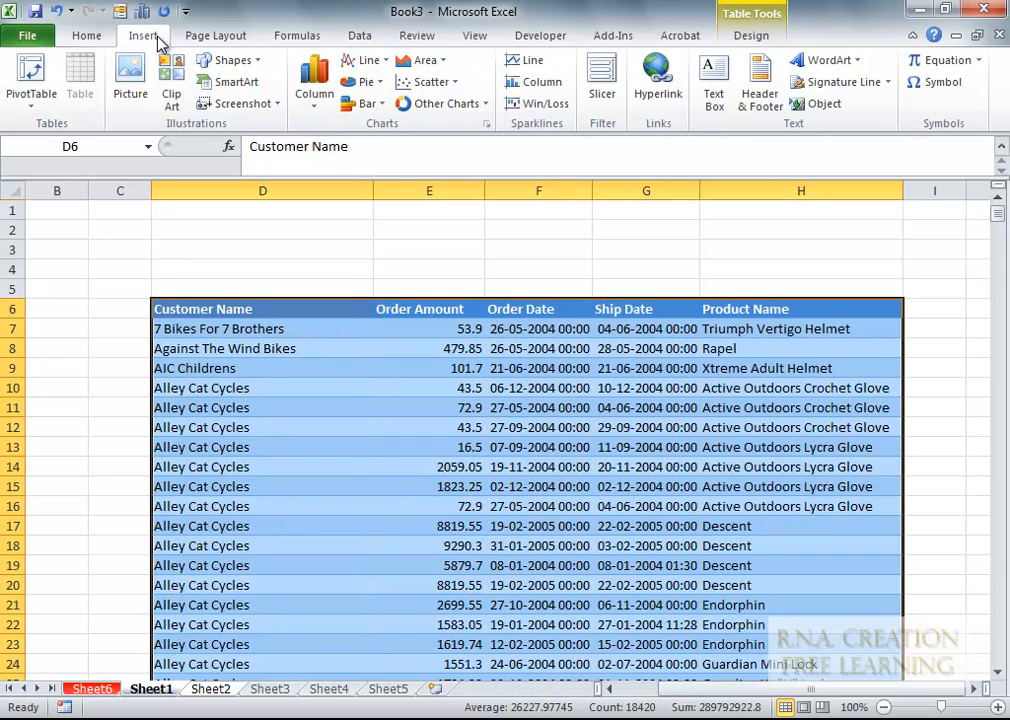
pyautogui.click(31, 78)
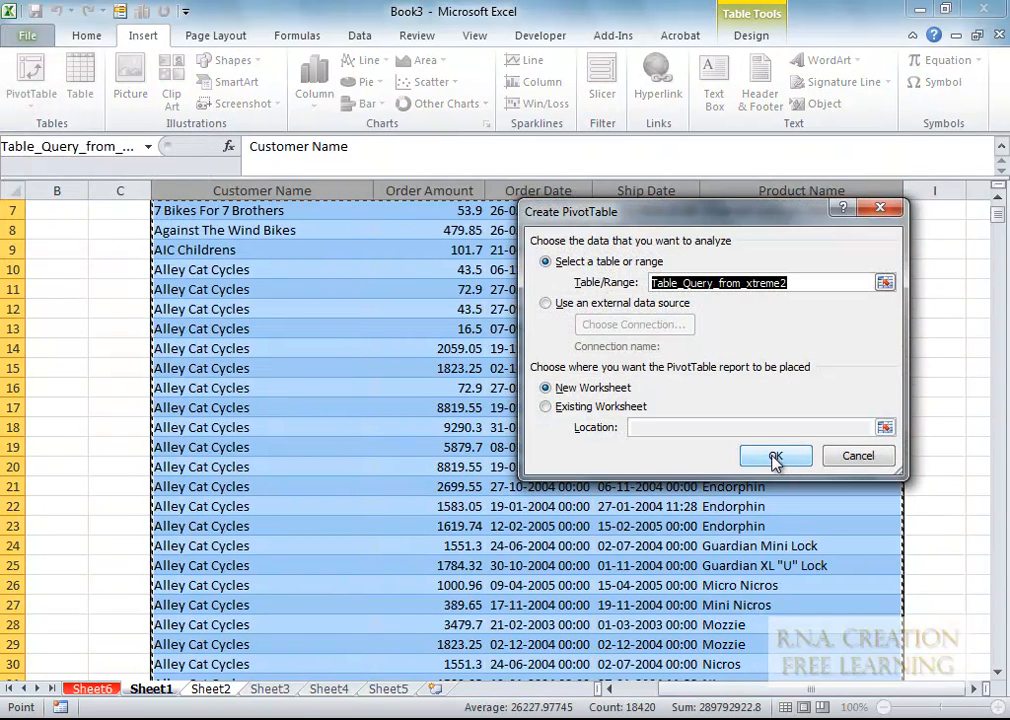
pyautogui.click(775, 456)
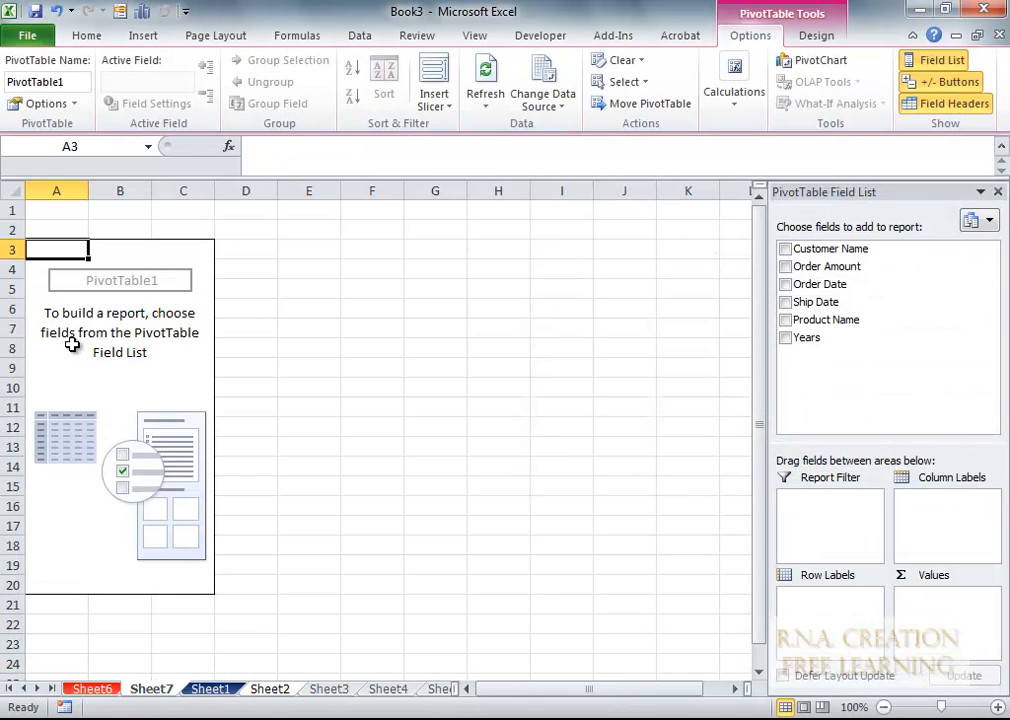
# - Put Customer Name and Order Date in rows, Product Name in columns, and Sum of Order Amount in values
pyautogui.moveTo(845, 259); pyautogui.dragTo(814, 606)
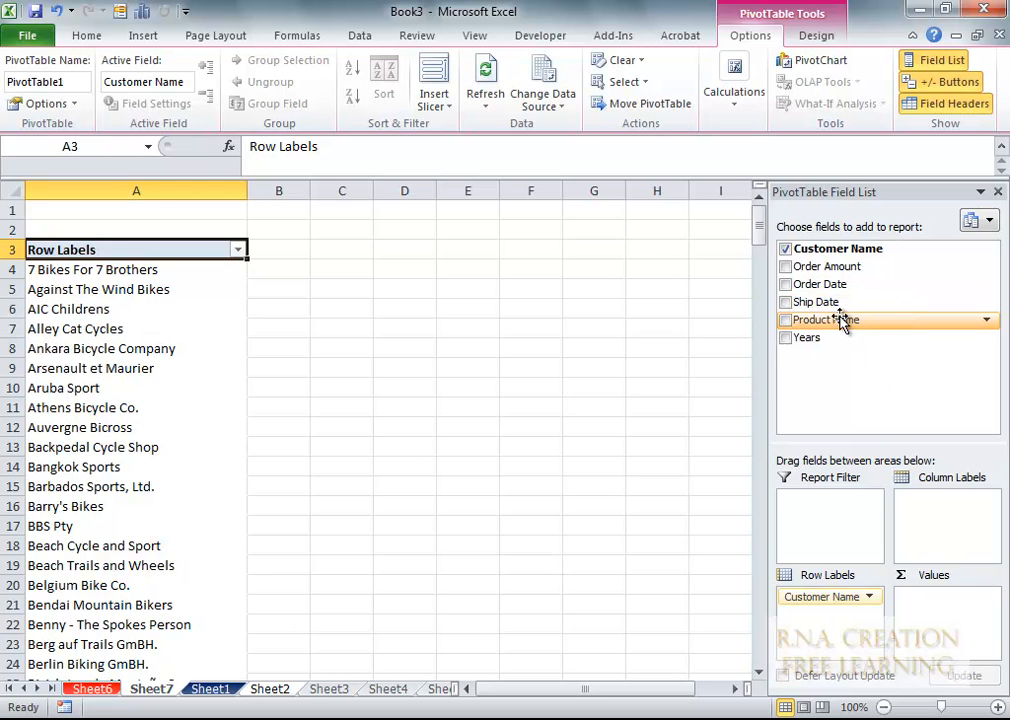
pyautogui.moveTo(840, 330); pyautogui.dragTo(936, 530)
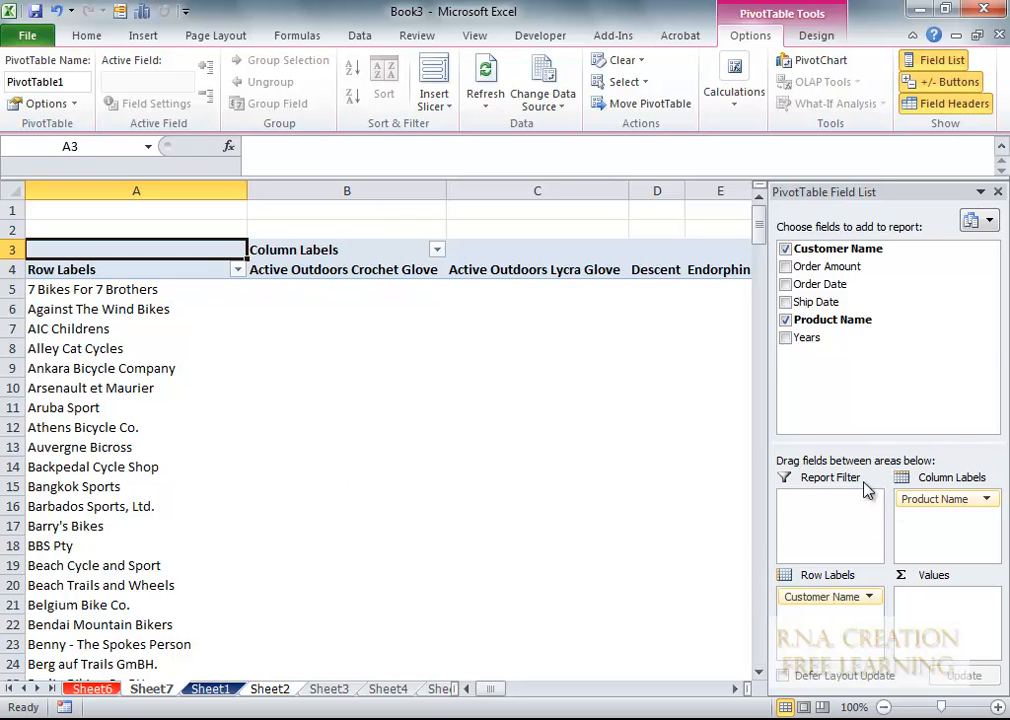
pyautogui.moveTo(838, 268); pyautogui.dragTo(948, 624)
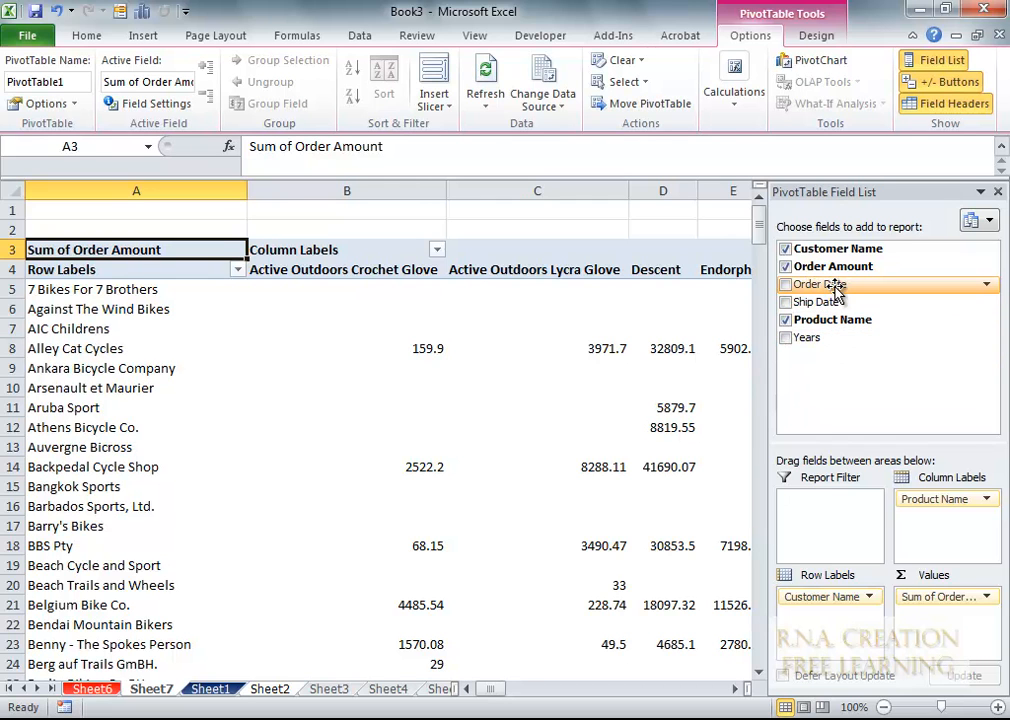
pyautogui.moveTo(836, 288); pyautogui.dragTo(814, 596)
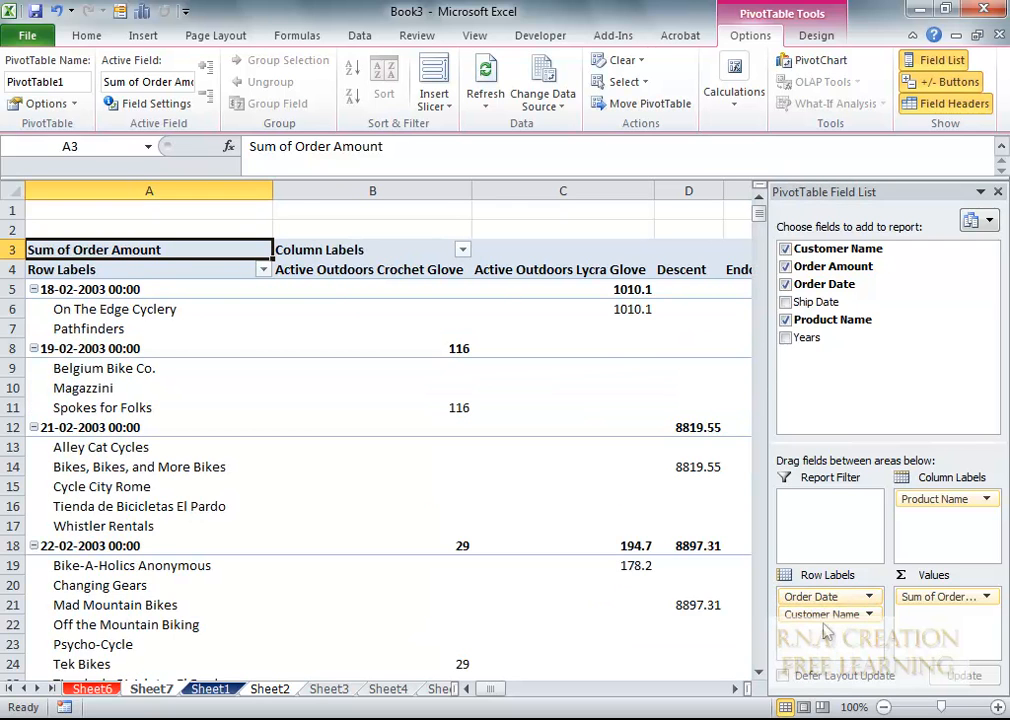
# - Open the Field Settings for the Order Date row field
pyautogui.click(829, 600)
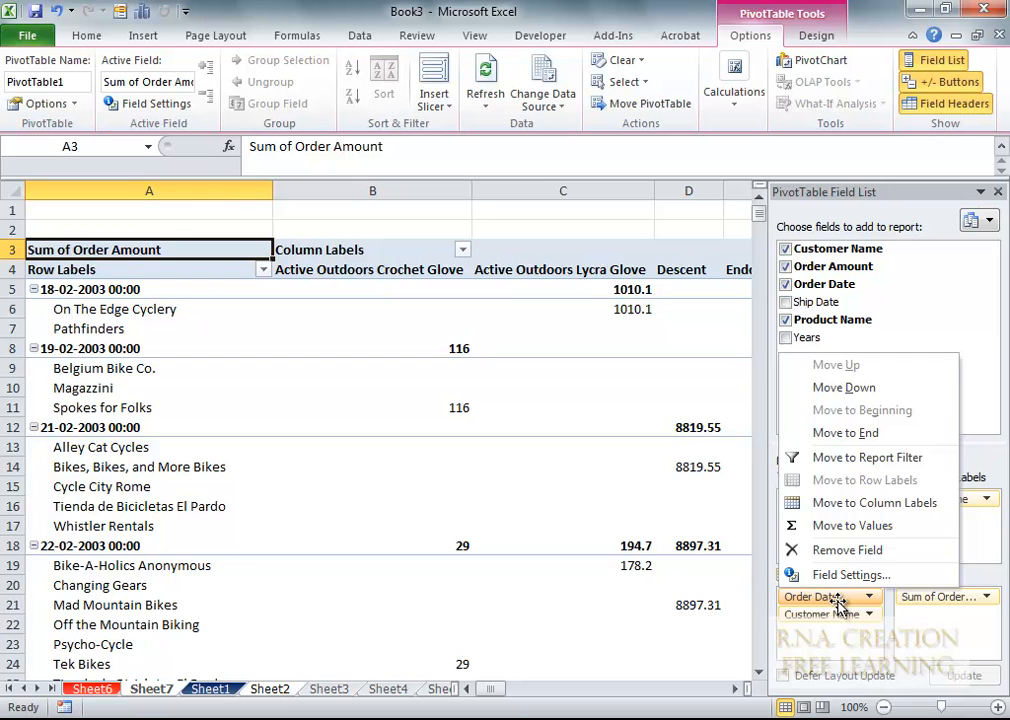
pyautogui.click(838, 600)
pyautogui.click(846, 602)
pyautogui.click(840, 598)
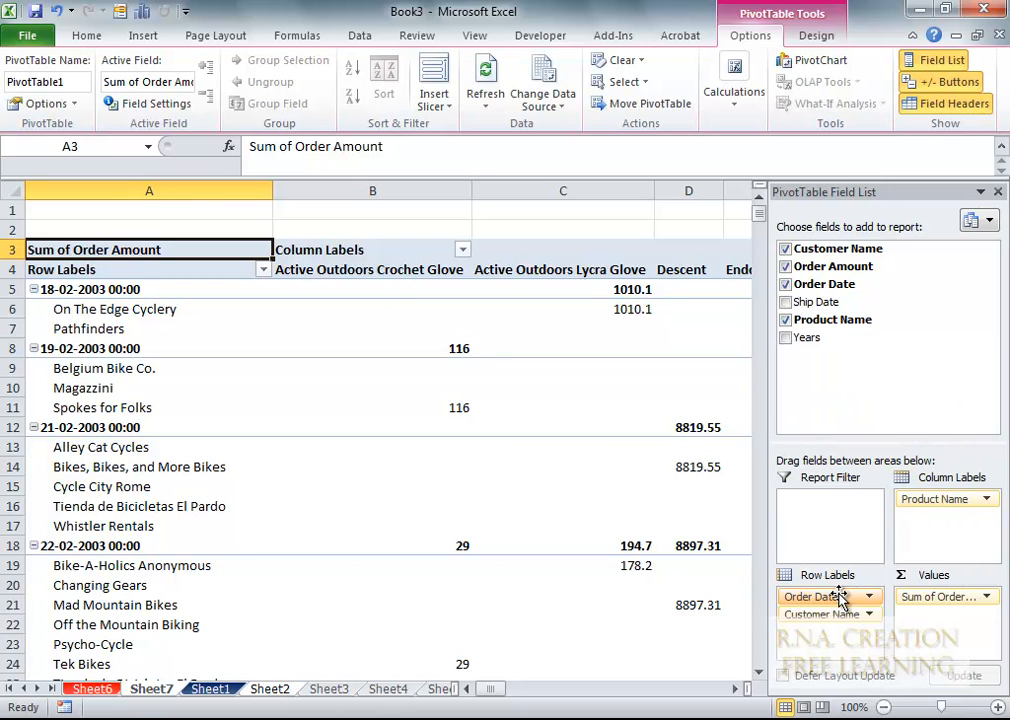
pyautogui.click(840, 598)
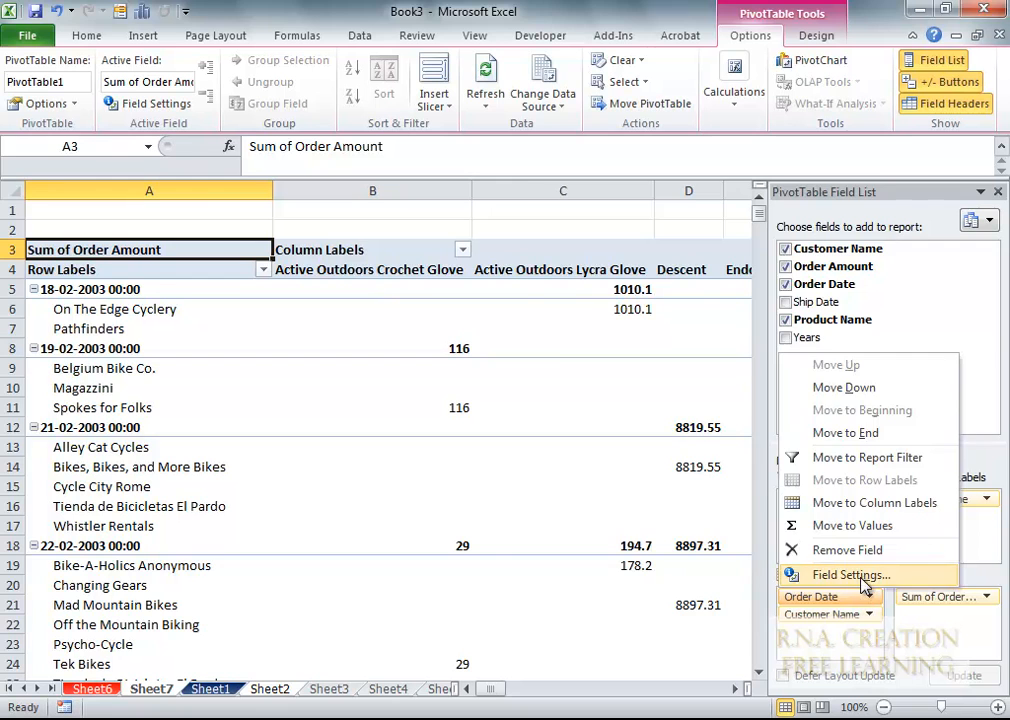
pyautogui.click(848, 574)
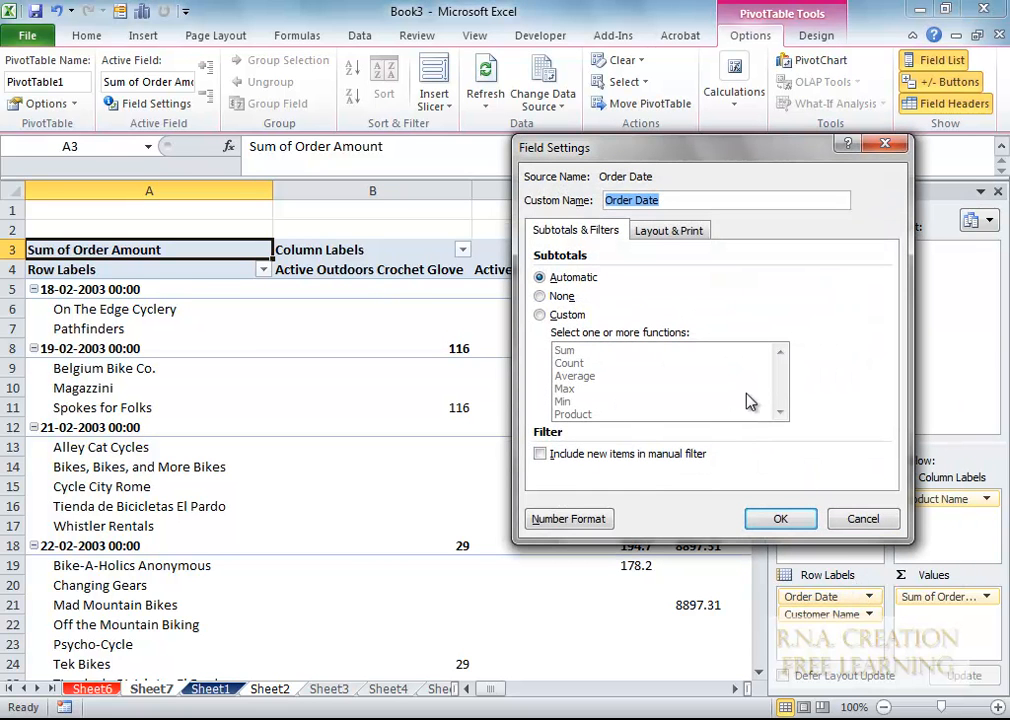
pyautogui.click(692, 231)
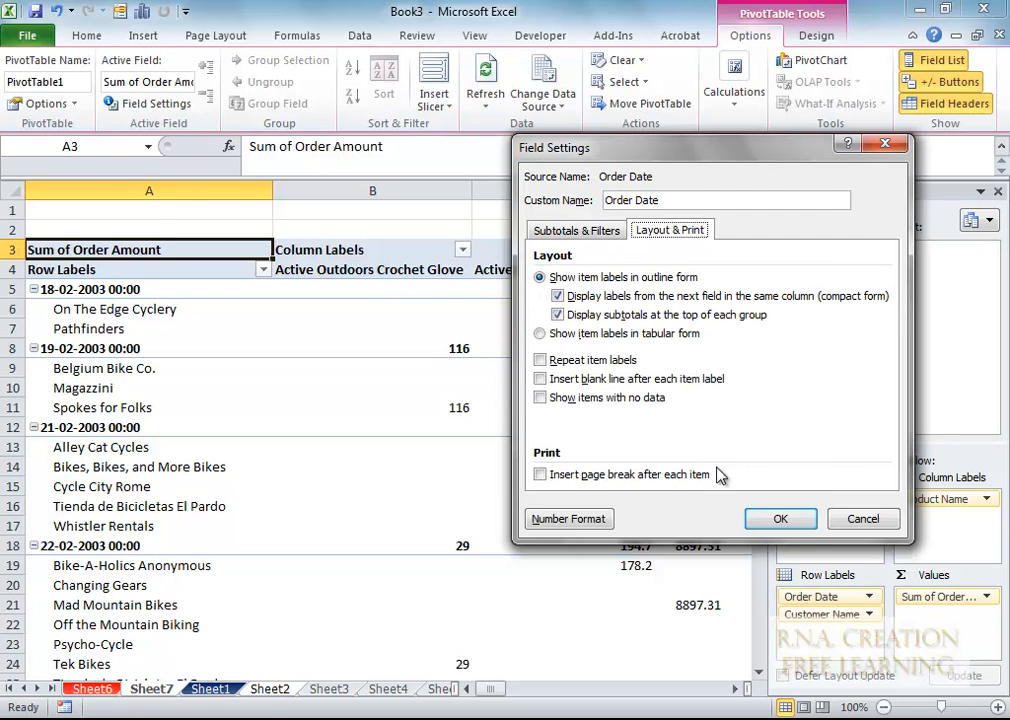
# - Give Order Date the 14-03-2001 Date number format, dropping the 00:00 time
pyautogui.click(577, 519)
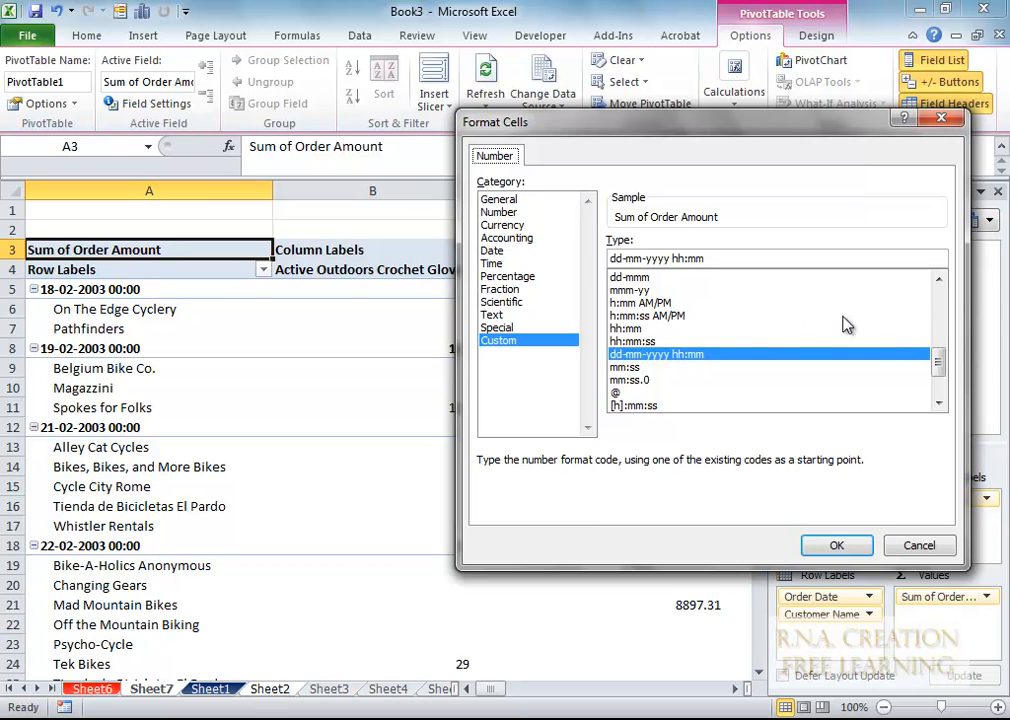
pyautogui.moveTo(940, 370); pyautogui.dragTo(949, 314)
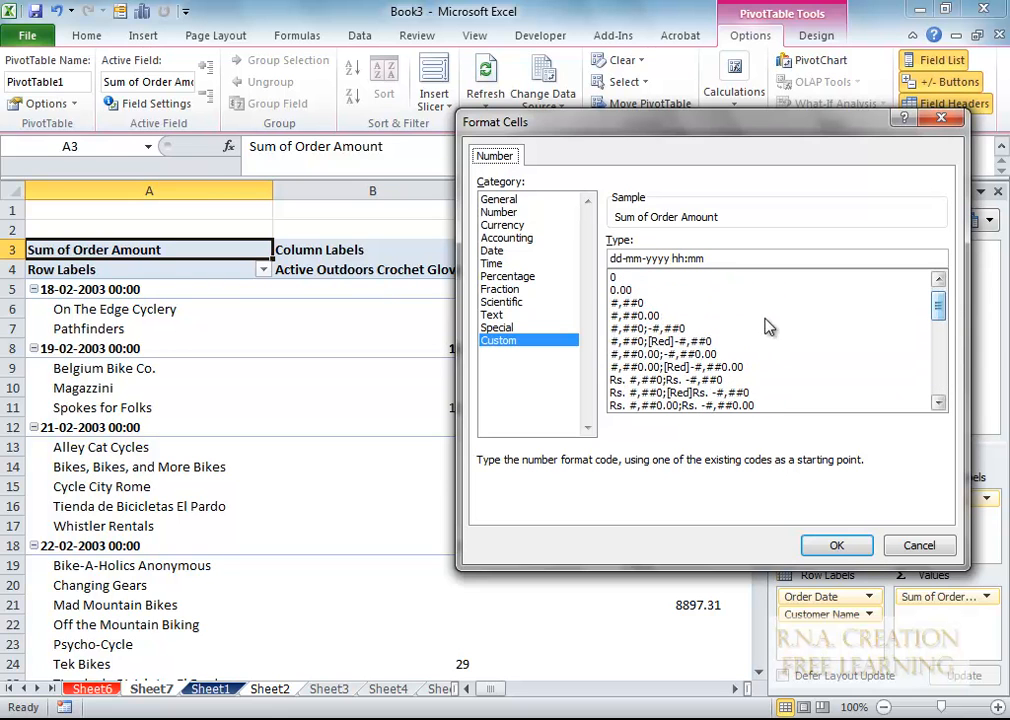
pyautogui.click(516, 254)
pyautogui.click(664, 284)
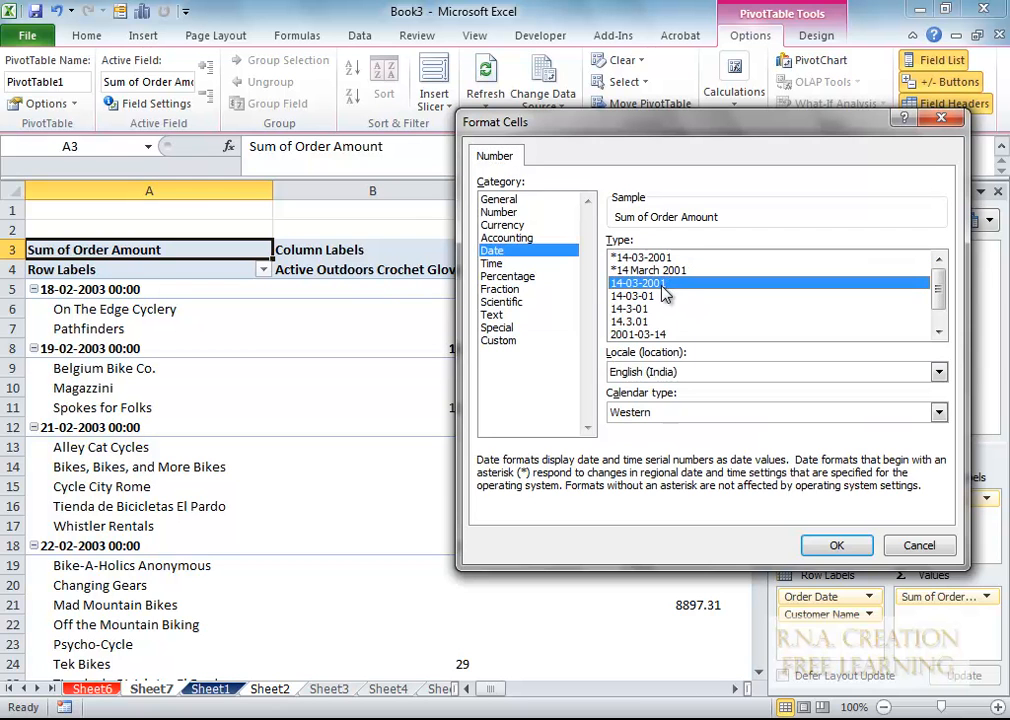
pyautogui.click(837, 545)
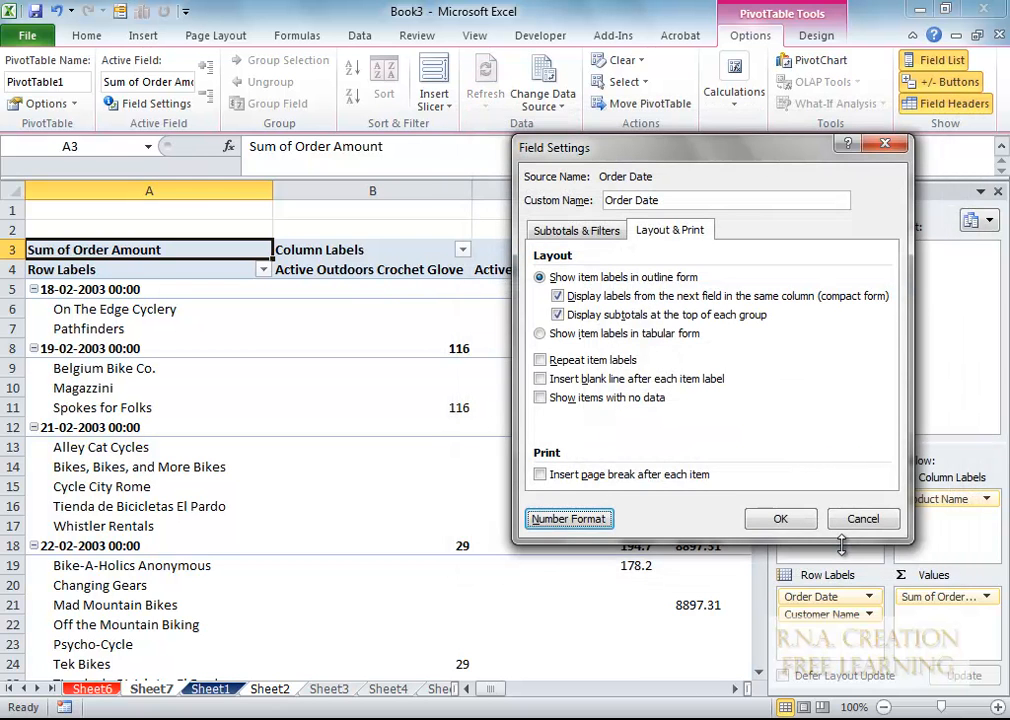
pyautogui.click(780, 519)
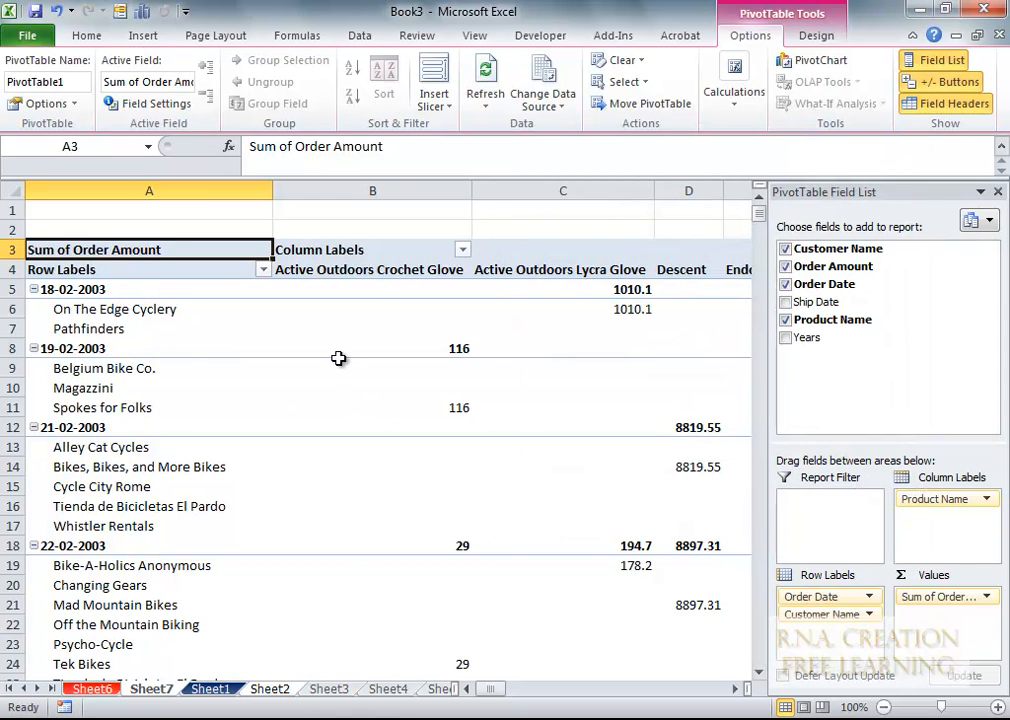
# - Group the pivot's order dates by Months and Years
pyautogui.rightClick(64, 293)
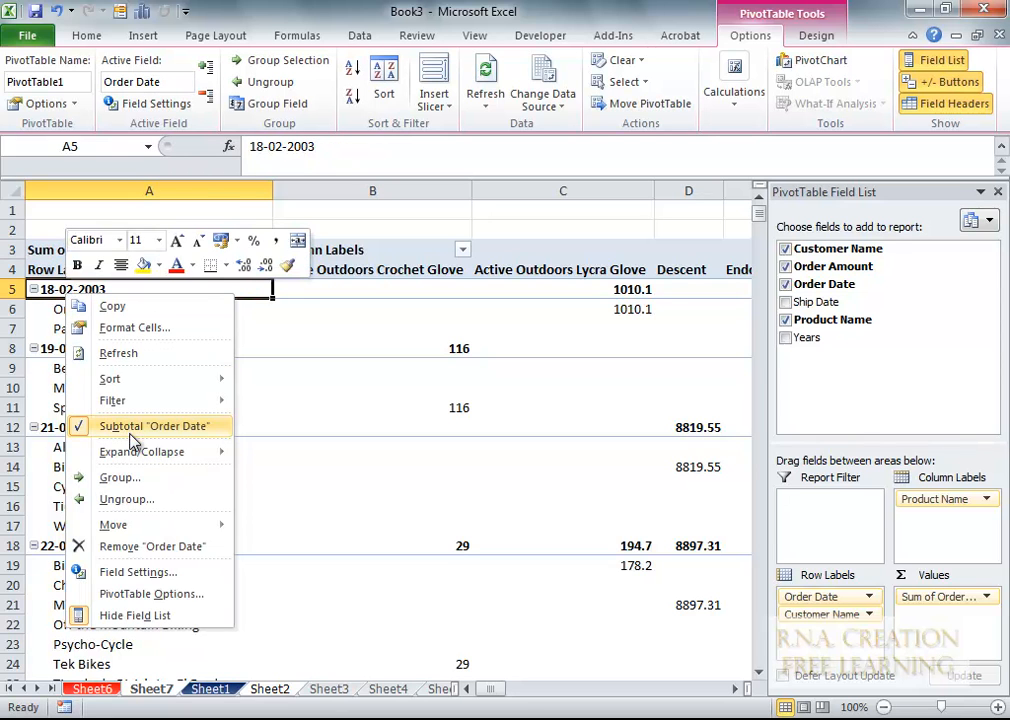
pyautogui.click(117, 478)
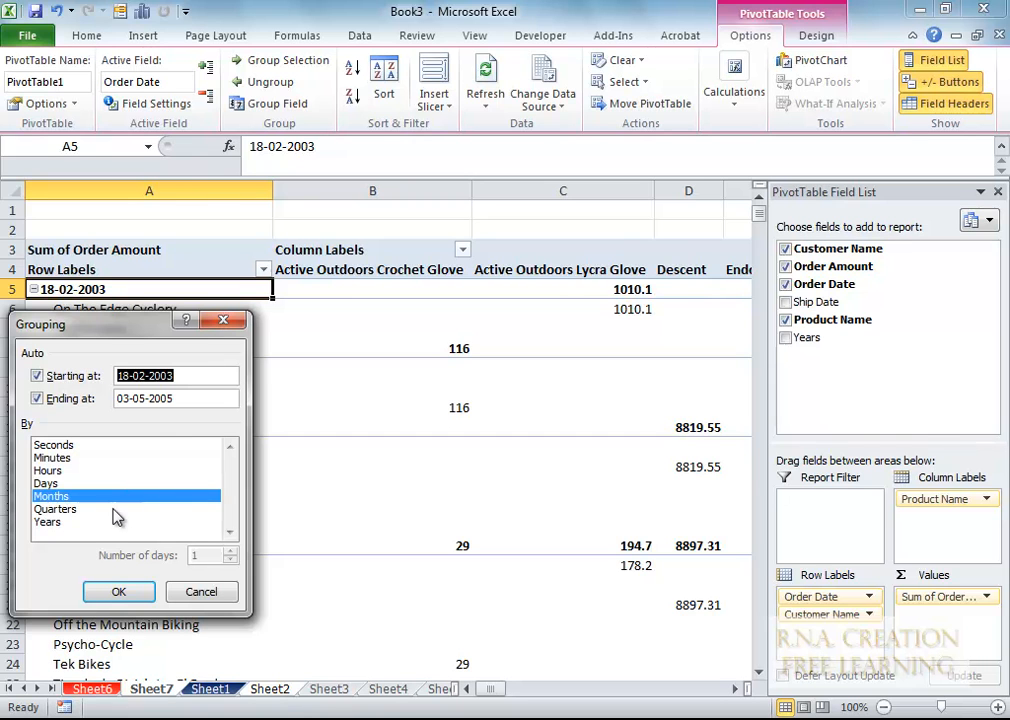
pyautogui.click(58, 524)
pyautogui.click(134, 592)
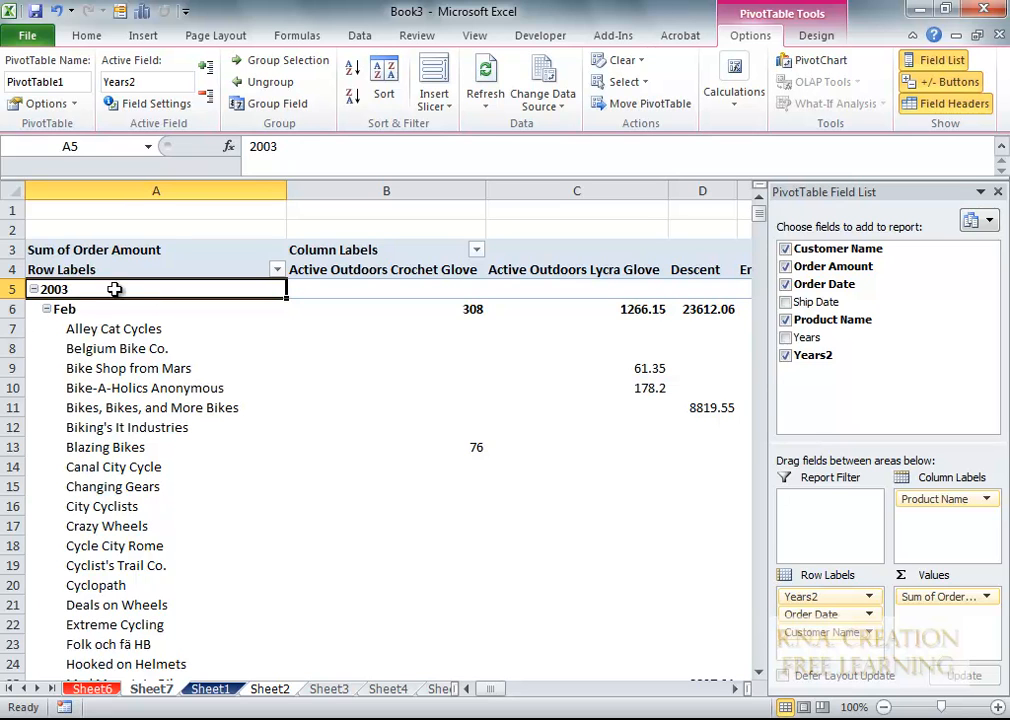
# - Uncheck Show expand/collapse buttons on the Display tab of PivotTable Options
pyautogui.rightClick(49, 291)
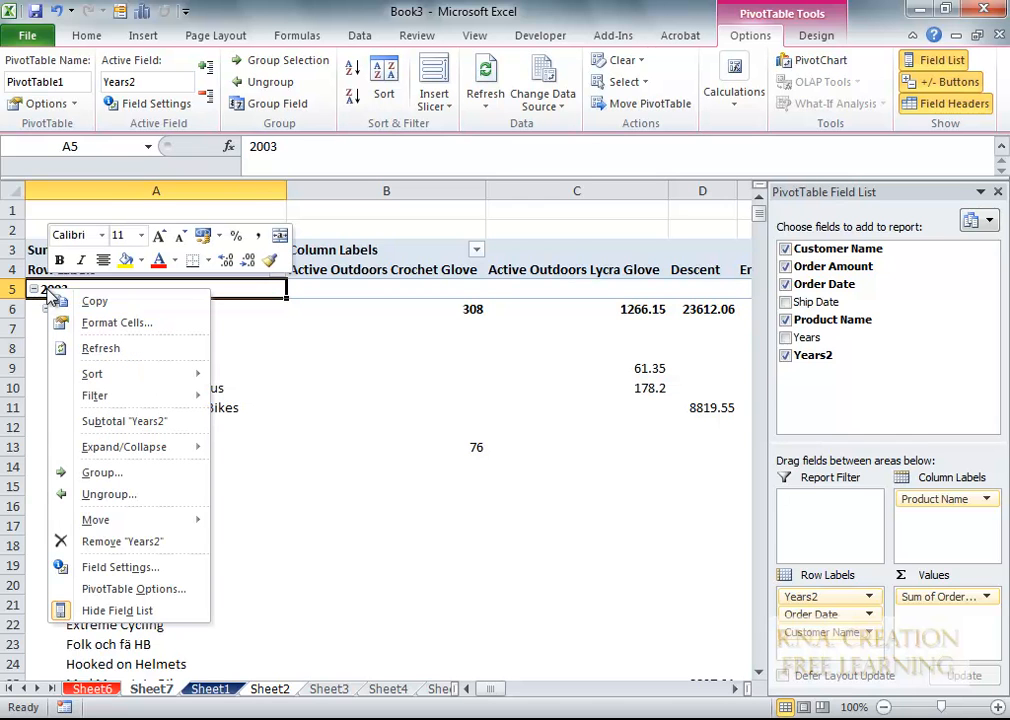
pyautogui.click(125, 598)
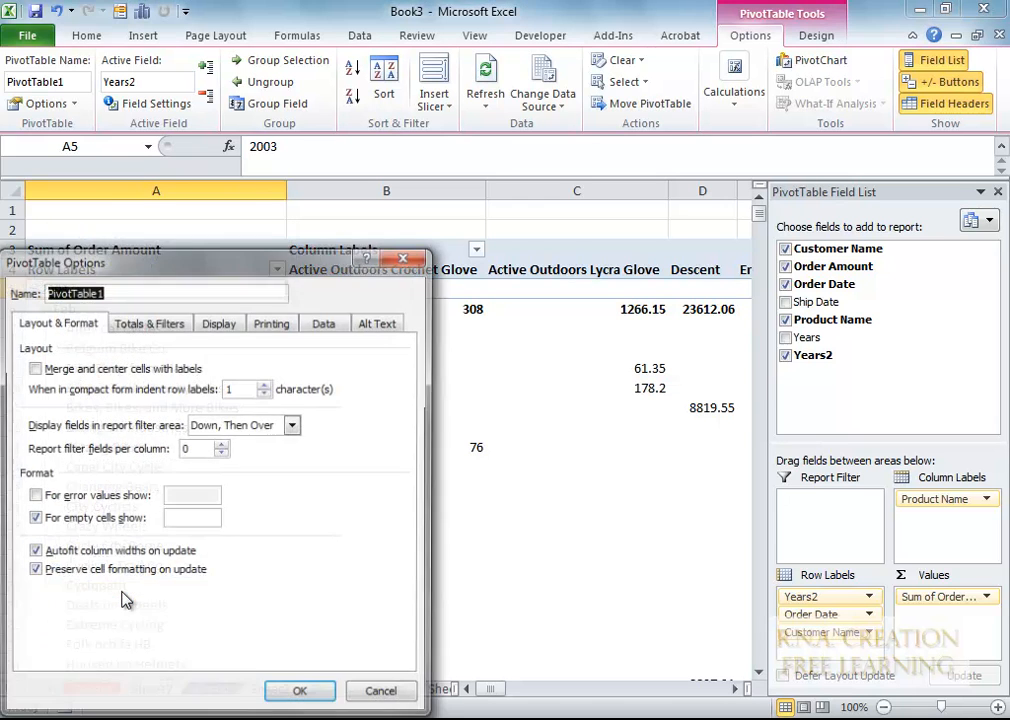
pyautogui.click(172, 321)
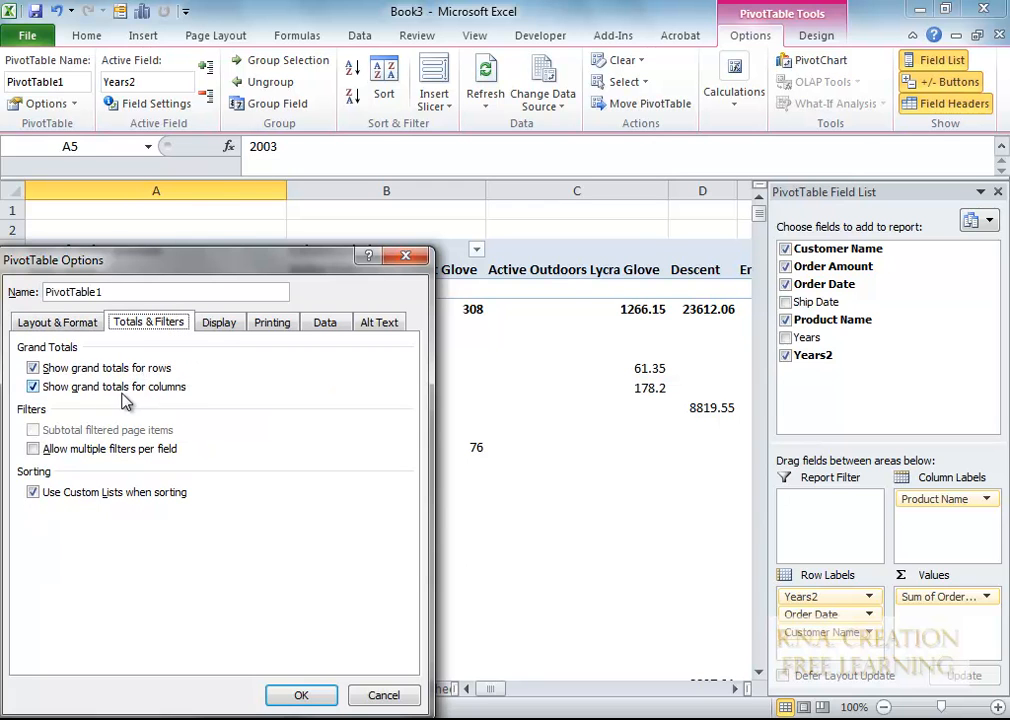
pyautogui.click(219, 324)
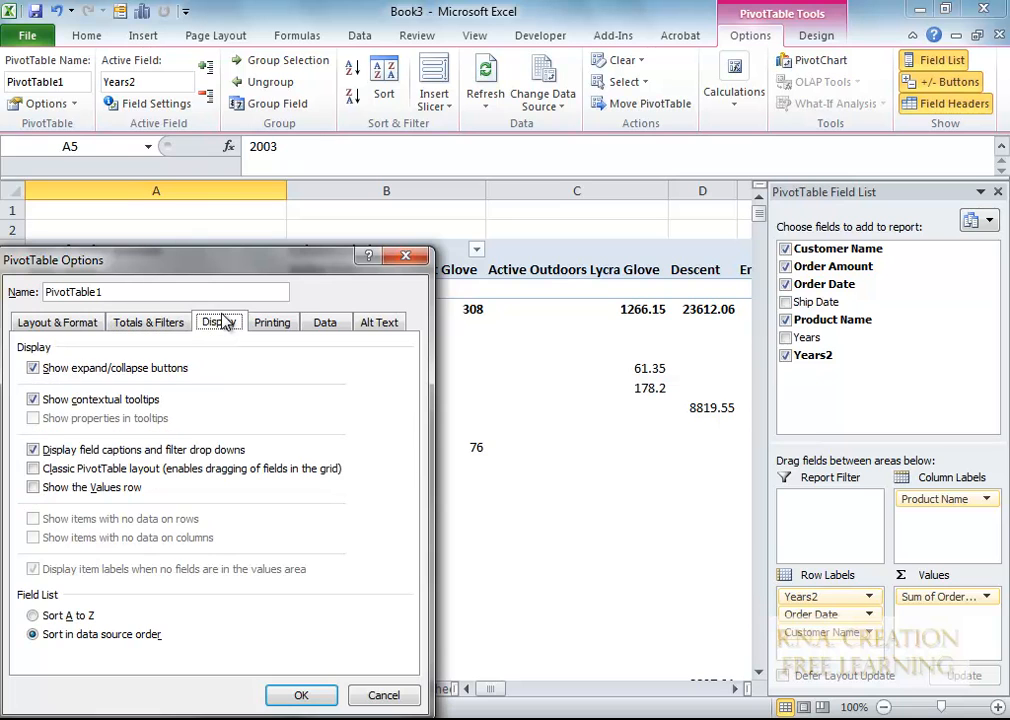
pyautogui.click(119, 372)
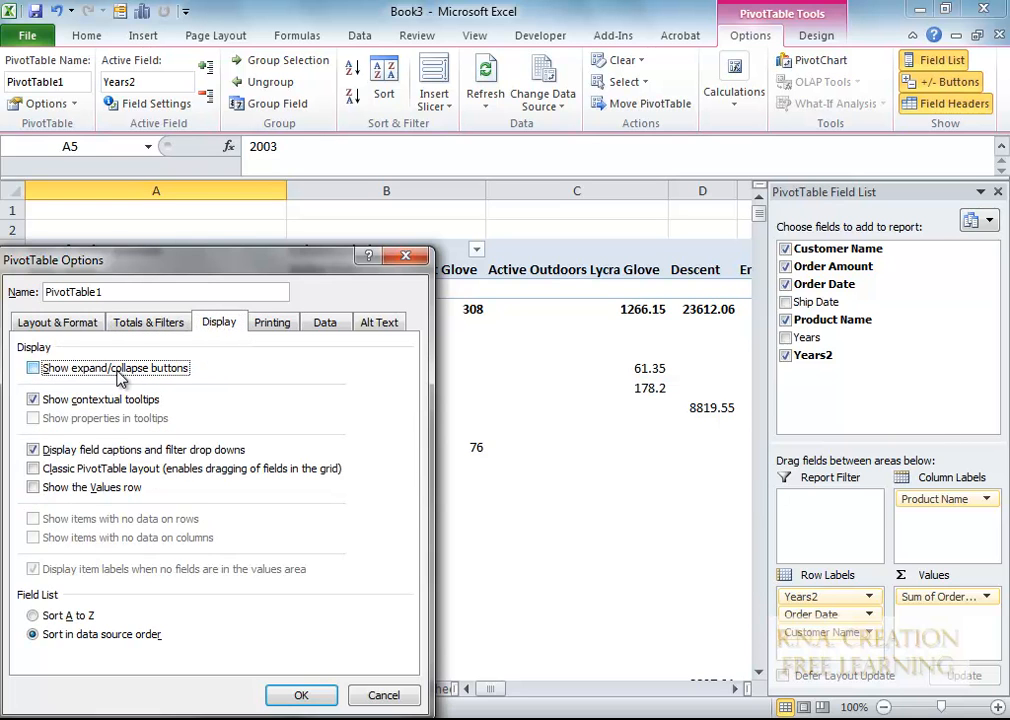
pyautogui.click(296, 696)
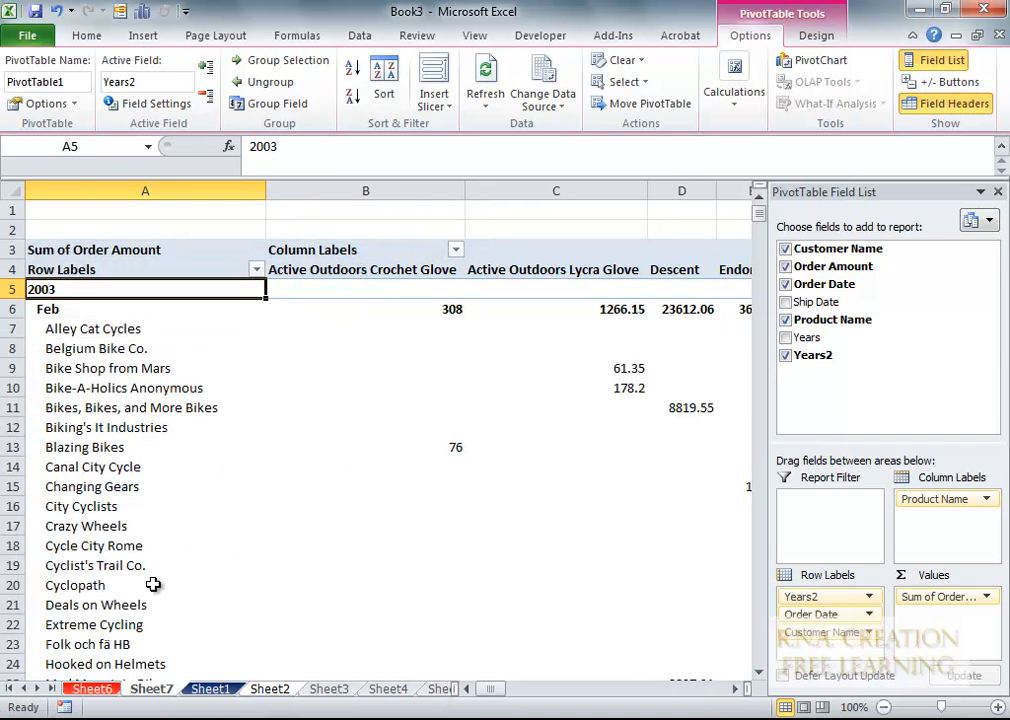
pyautogui.scroll(-13, 364, 427)
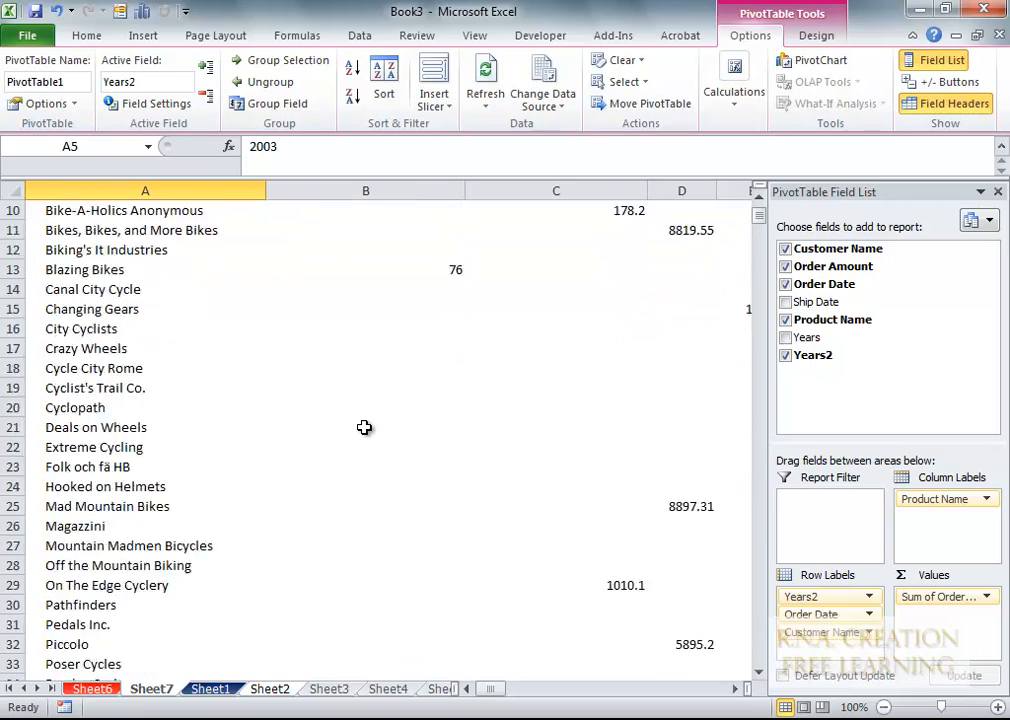
pyautogui.scroll(-14, 364, 427)
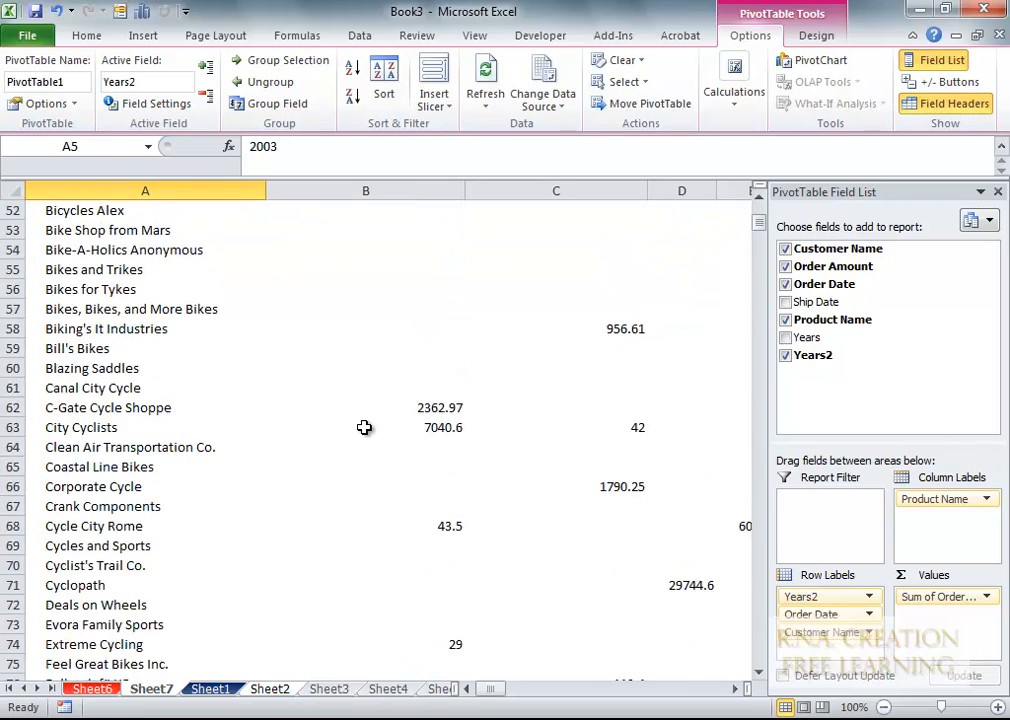
pyautogui.scroll(17, 364, 427)
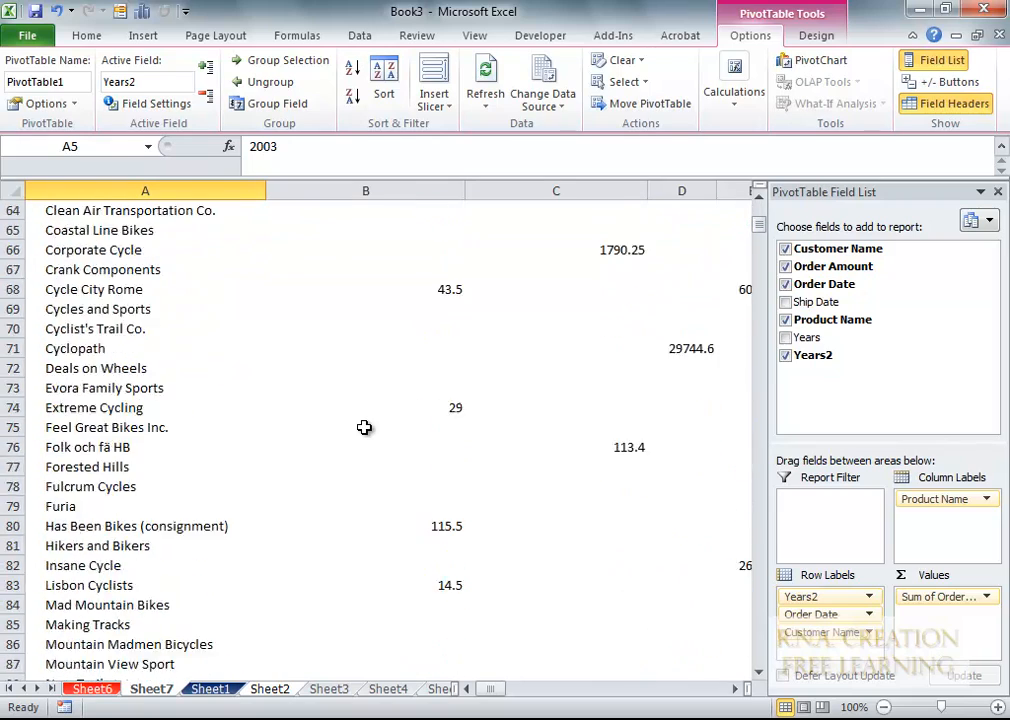
pyautogui.scroll(10, 385, 413)
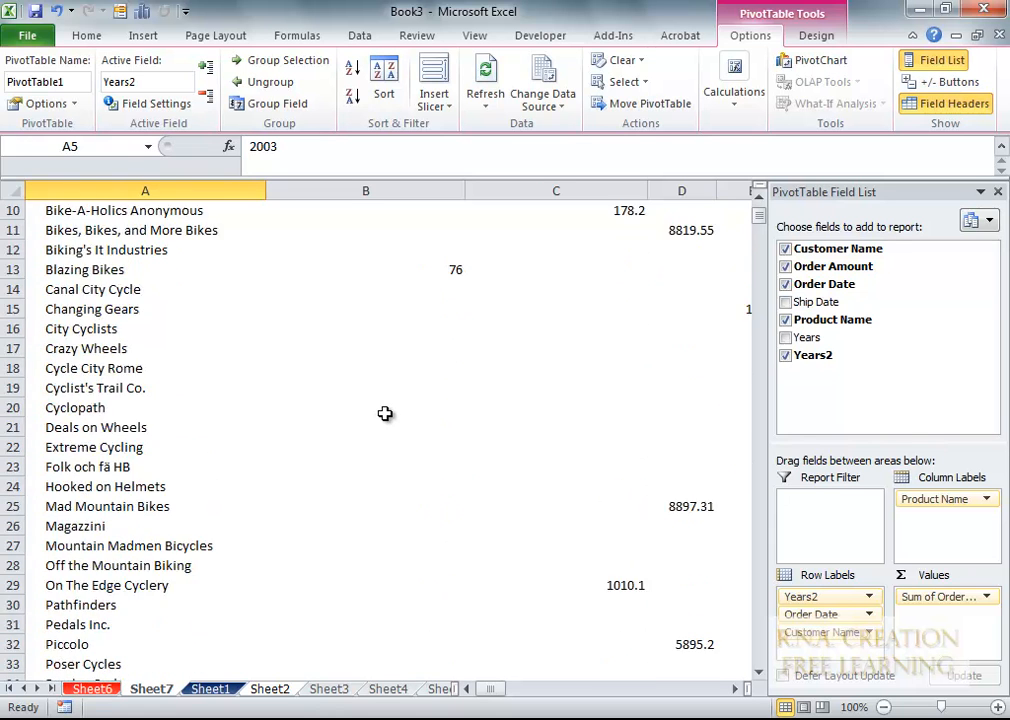
# - Re-check Show expand/collapse buttons on the Display tab of PivotTable Options
pyautogui.rightClick(73, 290)
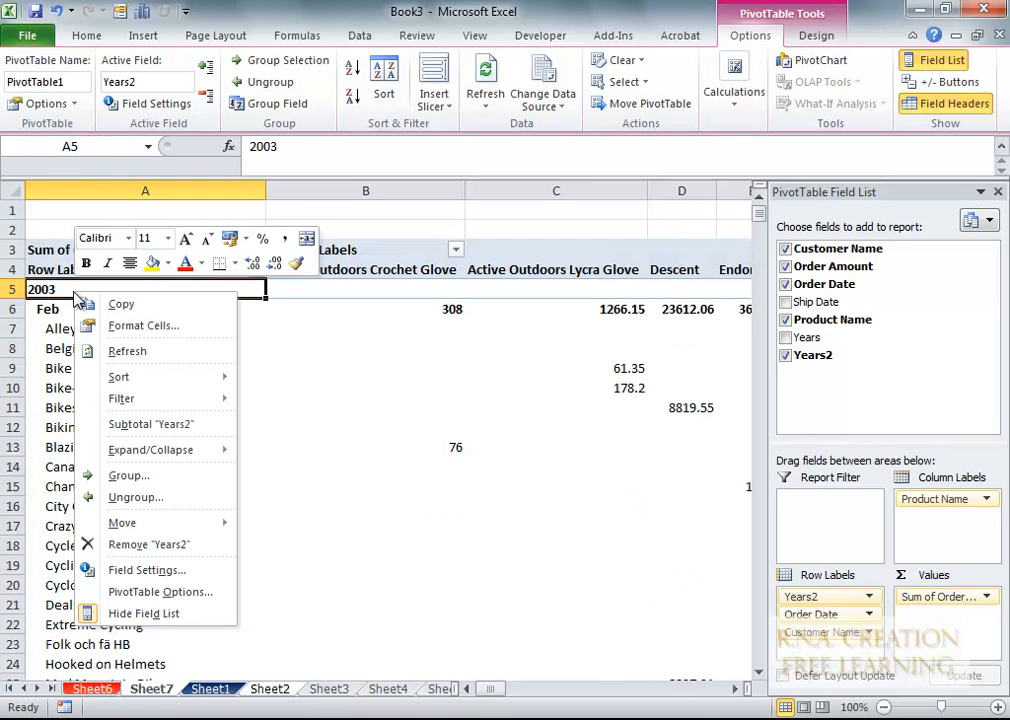
pyautogui.click(162, 590)
pyautogui.click(220, 324)
pyautogui.click(65, 372)
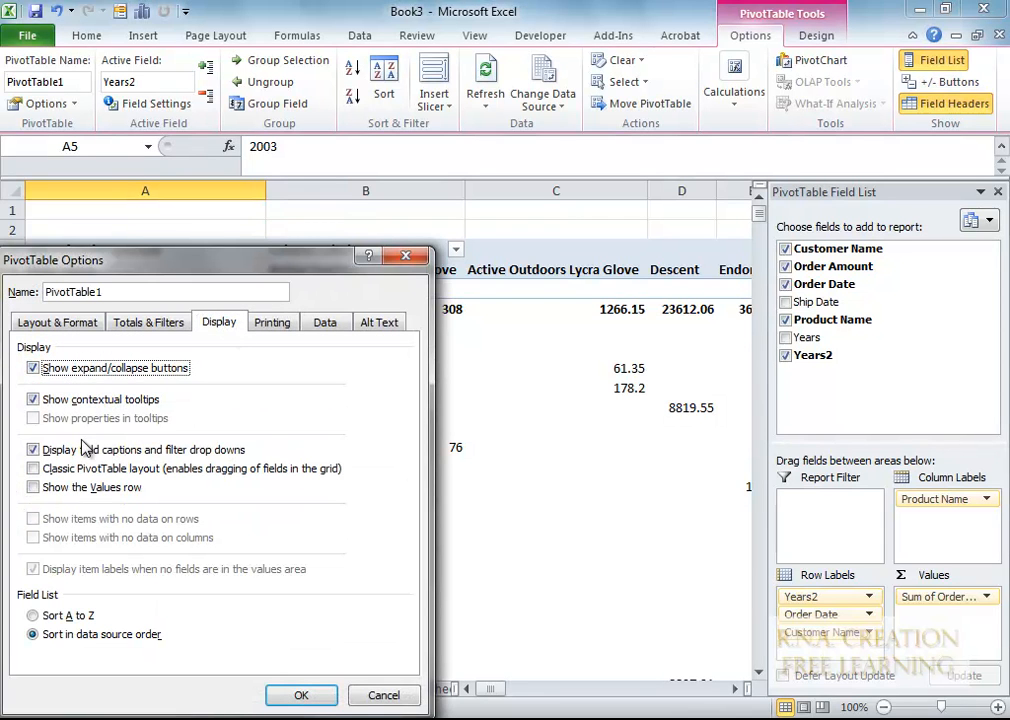
pyautogui.click(172, 323)
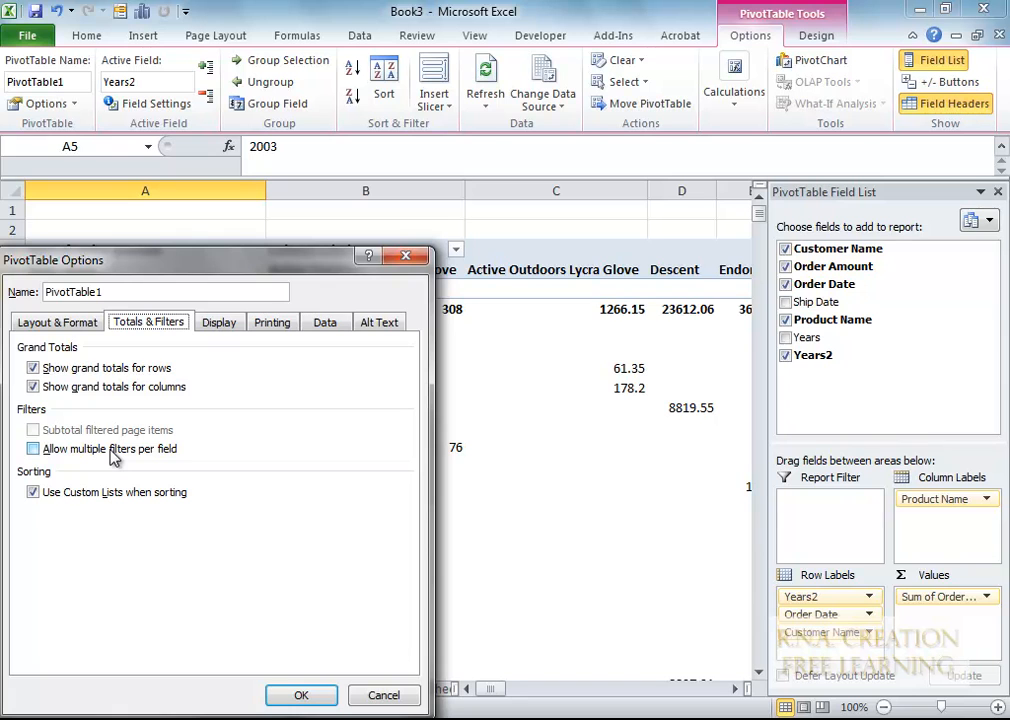
pyautogui.click(77, 333)
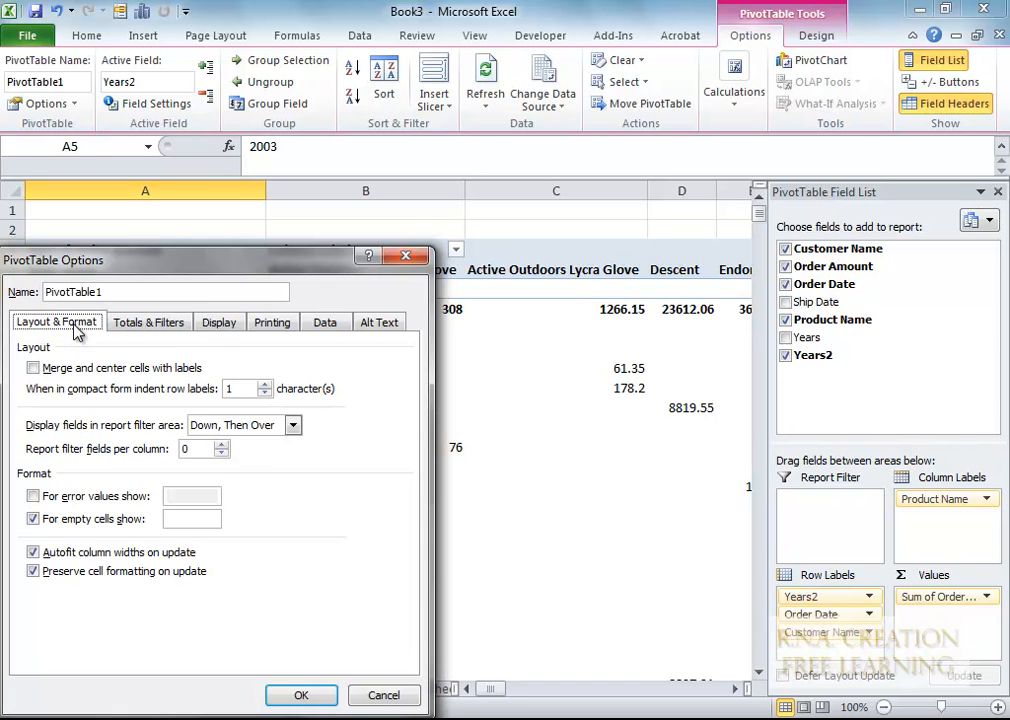
pyautogui.click(301, 697)
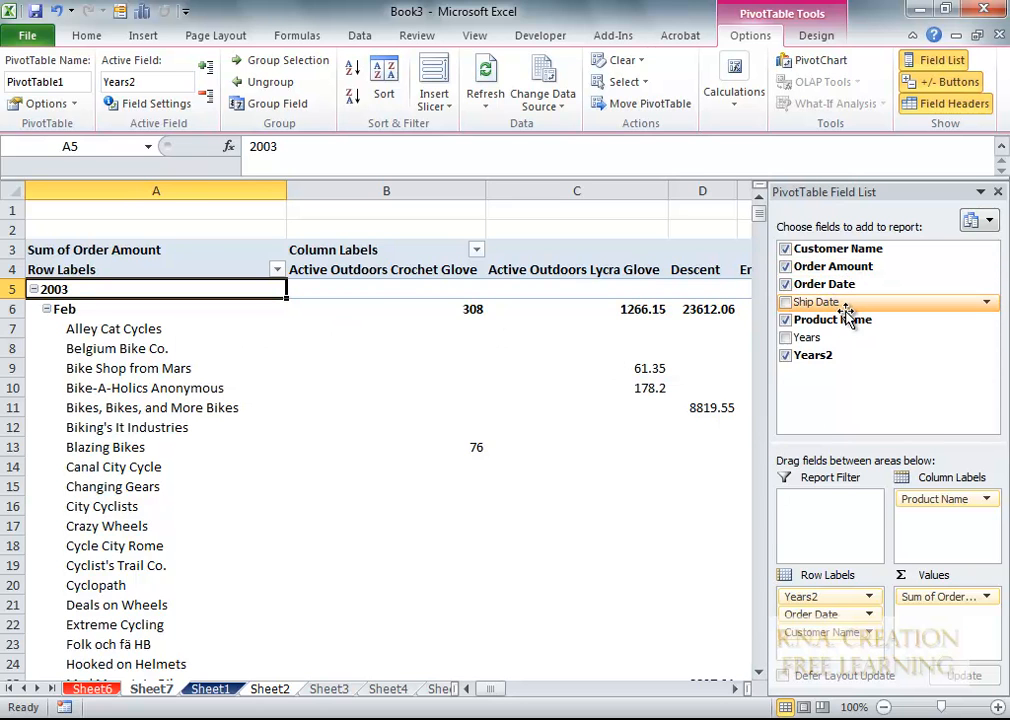
# - Try Ship Date as a report filter, remove it, then move Customer Name into Report Filter
pyautogui.moveTo(848, 306); pyautogui.dragTo(818, 514)
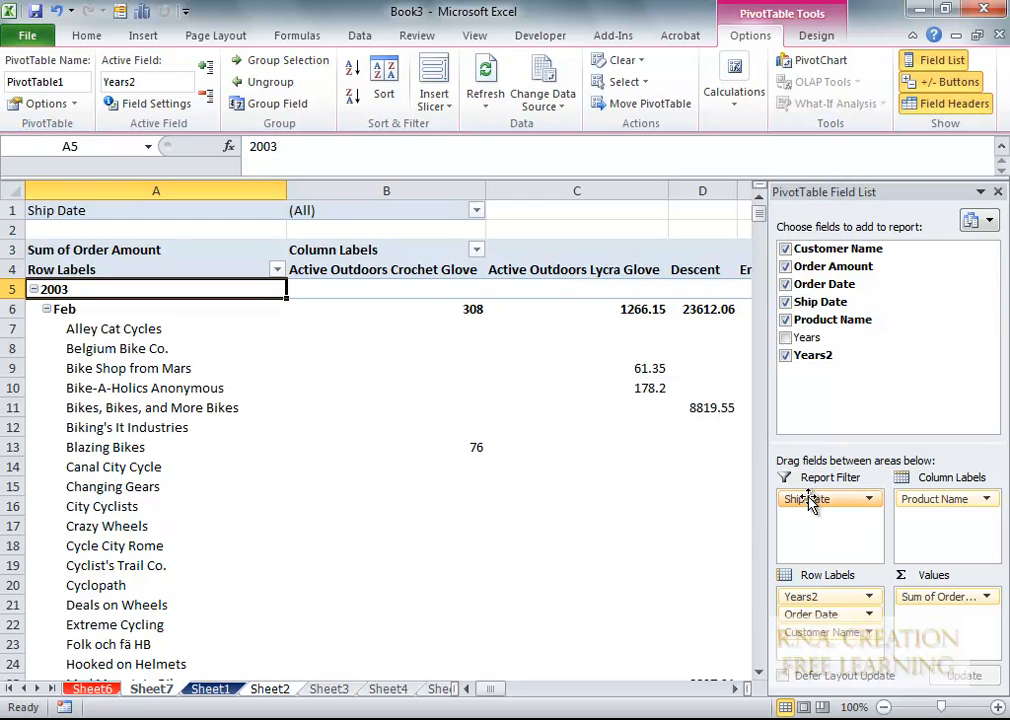
pyautogui.click(476, 210)
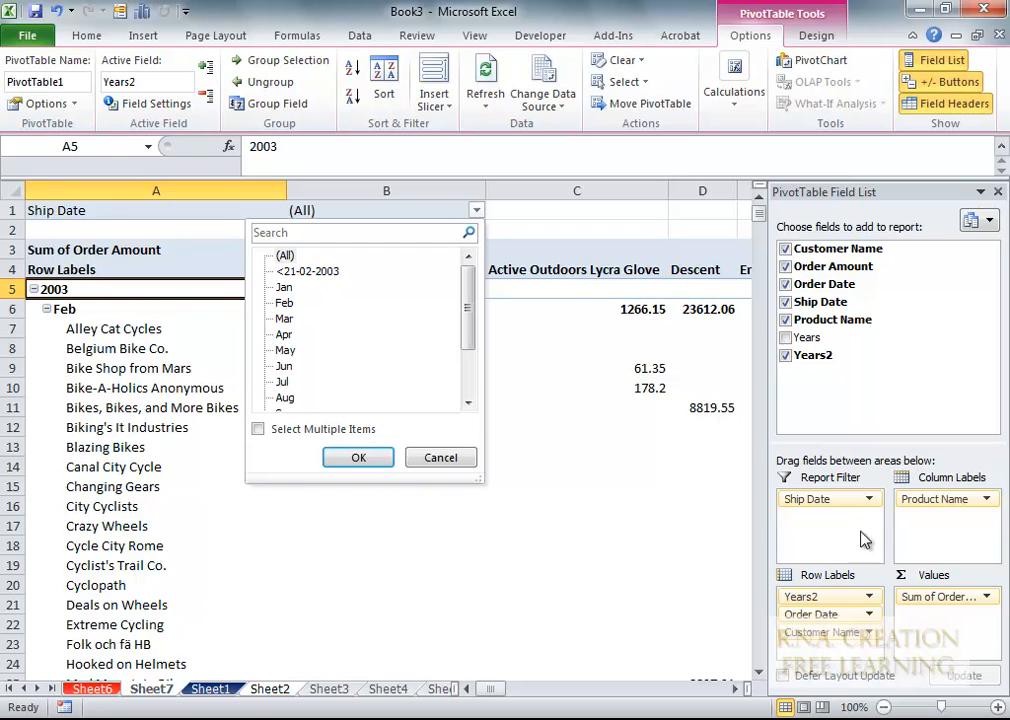
pyautogui.moveTo(815, 498); pyautogui.dragTo(828, 372)
pyautogui.moveTo(824, 636); pyautogui.dragTo(812, 508)
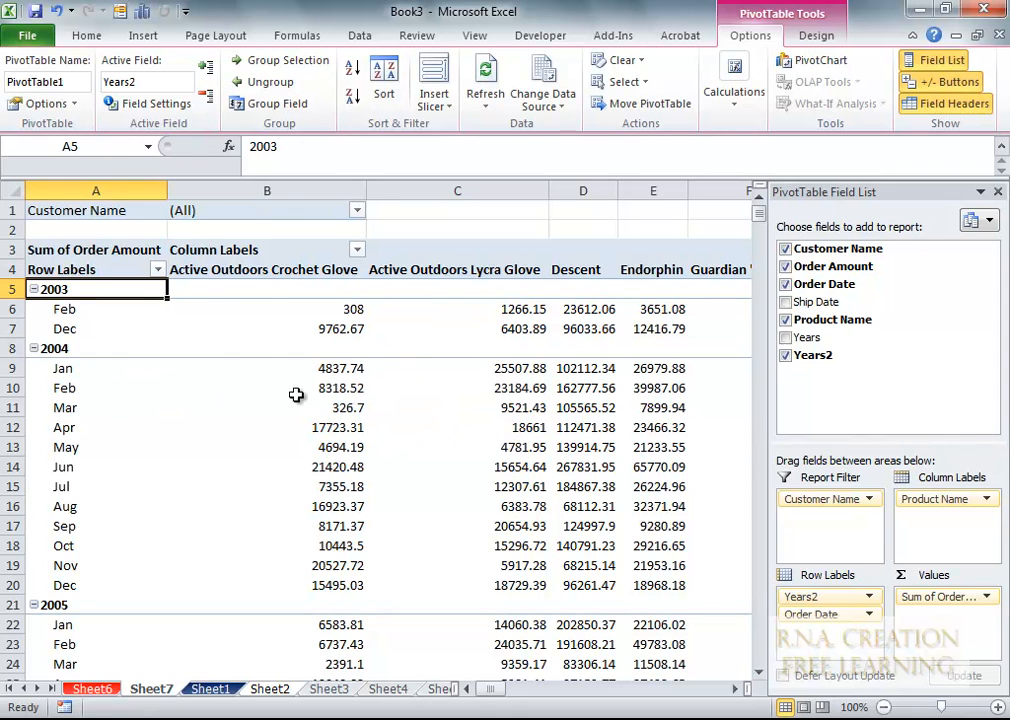
# - Drill into the 4837.74 total, widen Ship Date, then drill into April 2004's 17723.31 Crochet Glove total
pyautogui.doubleClick(352, 369)
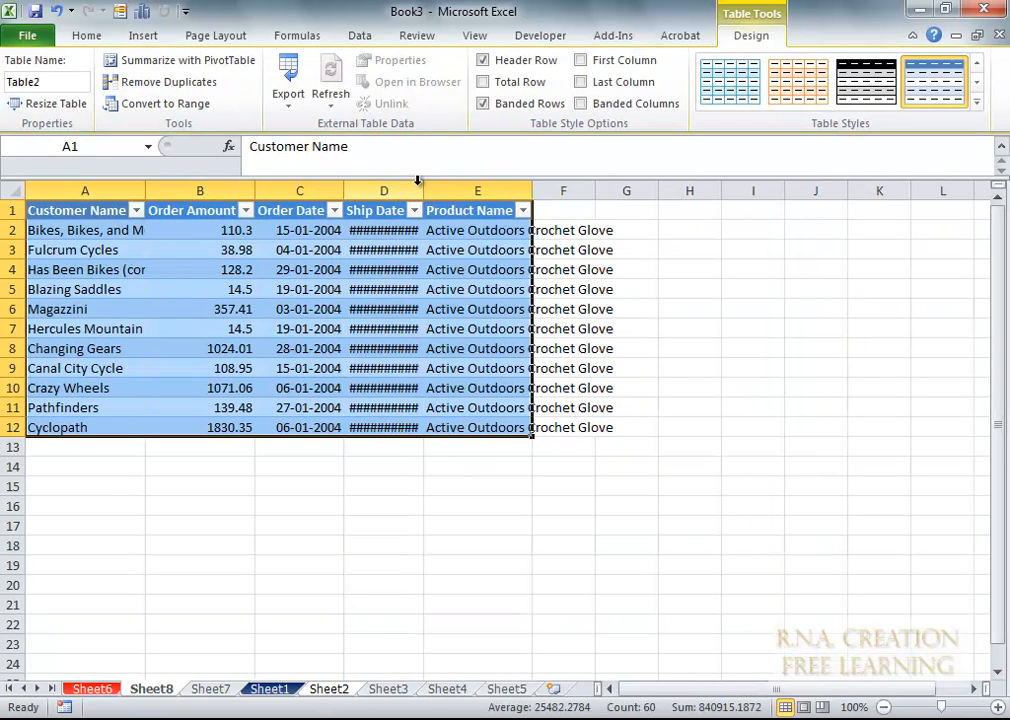
pyautogui.moveTo(421, 187); pyautogui.dragTo(492, 187)
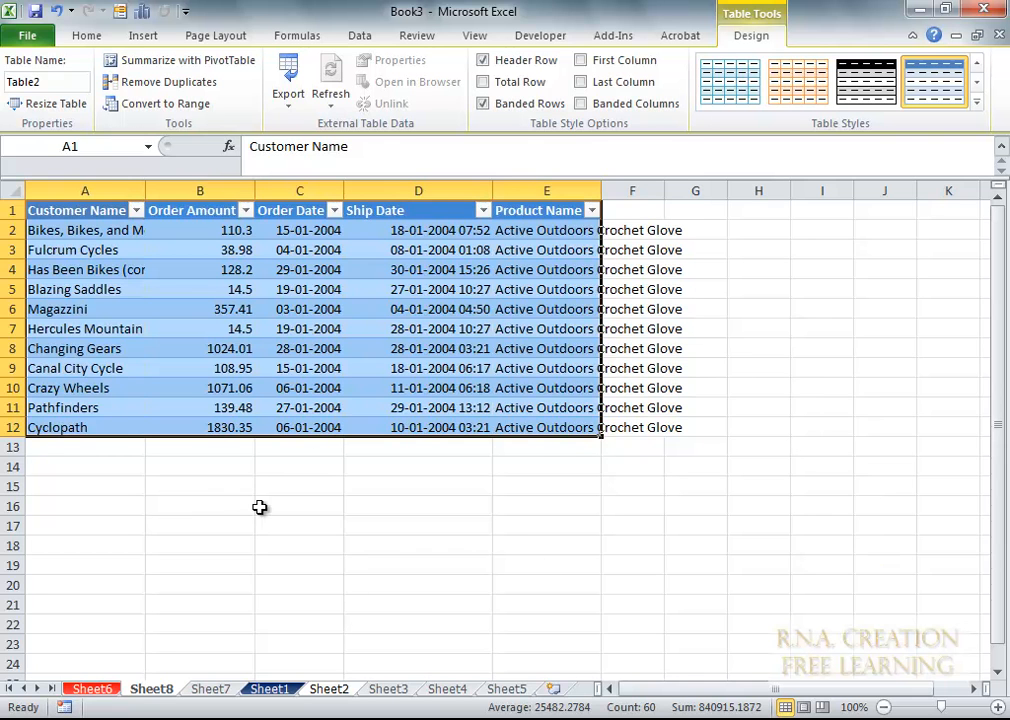
pyautogui.click(222, 690)
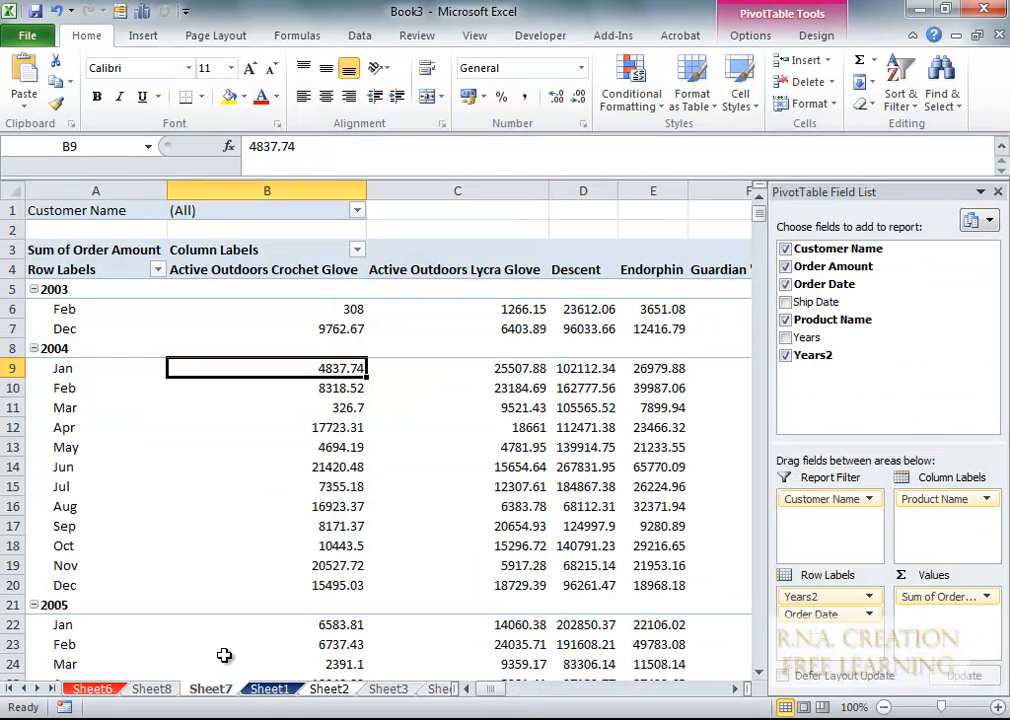
pyautogui.click(282, 690)
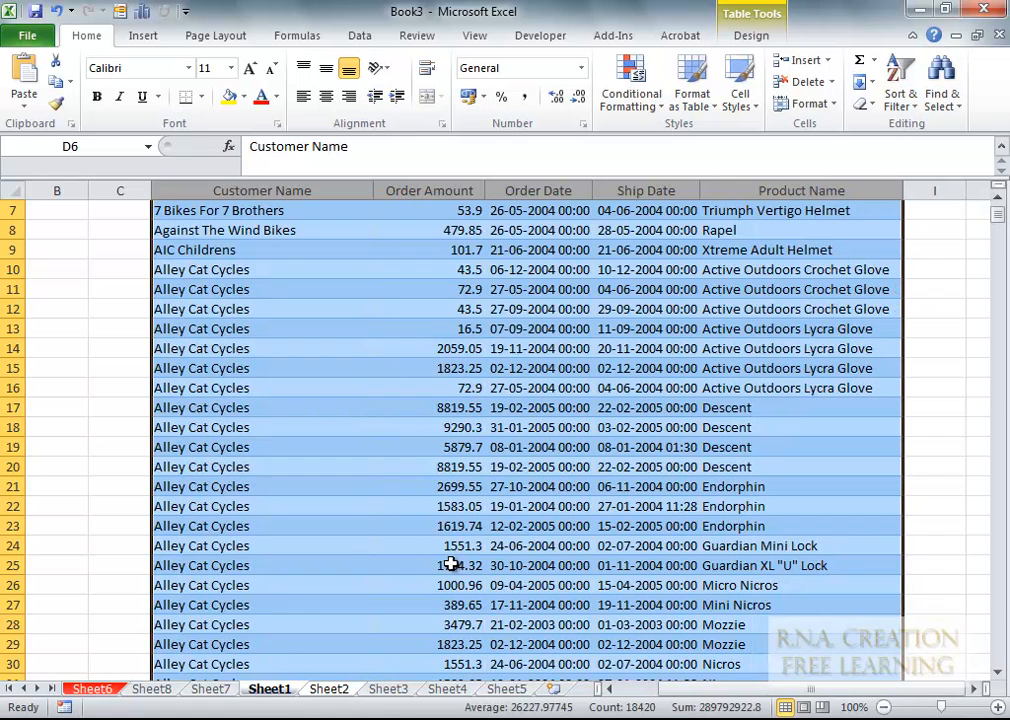
pyautogui.click(215, 690)
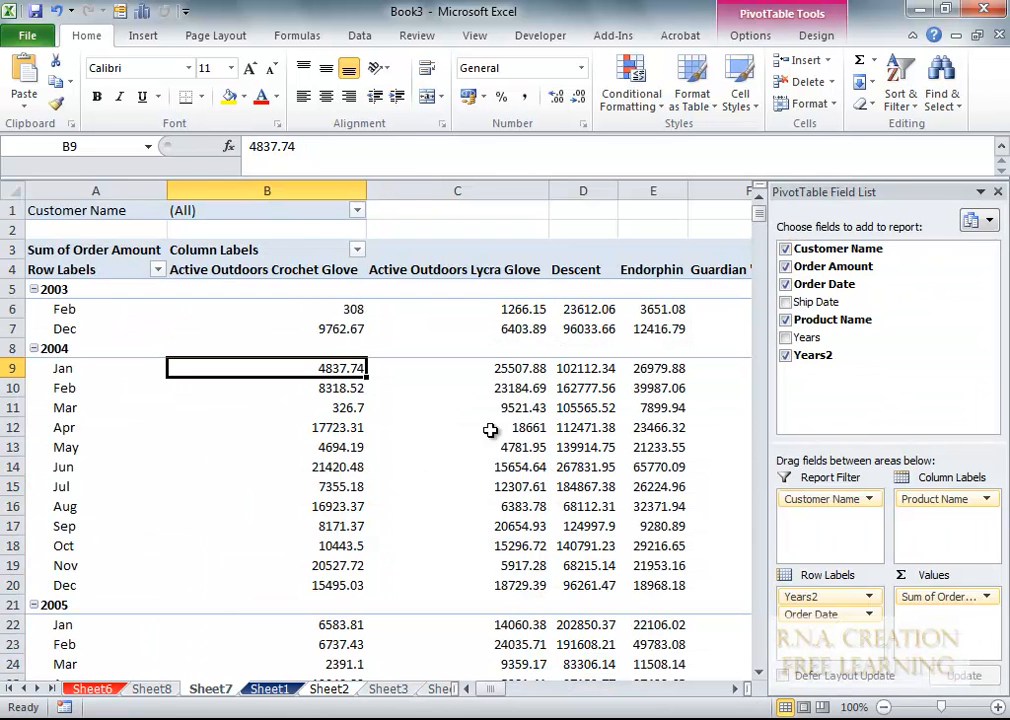
pyautogui.doubleClick(356, 428)
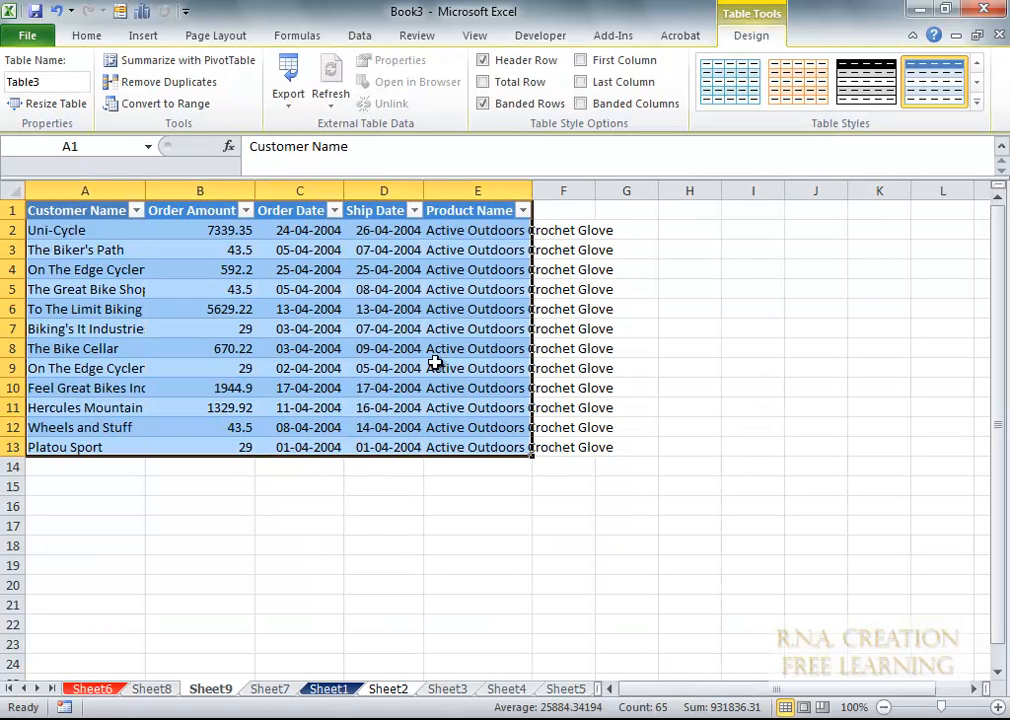
# - On Sheet7, filter the PivotTable to Against The Wind Bikes, 7 Bikes For 7 Brothers and AIC Childrens
pyautogui.click(270, 689)
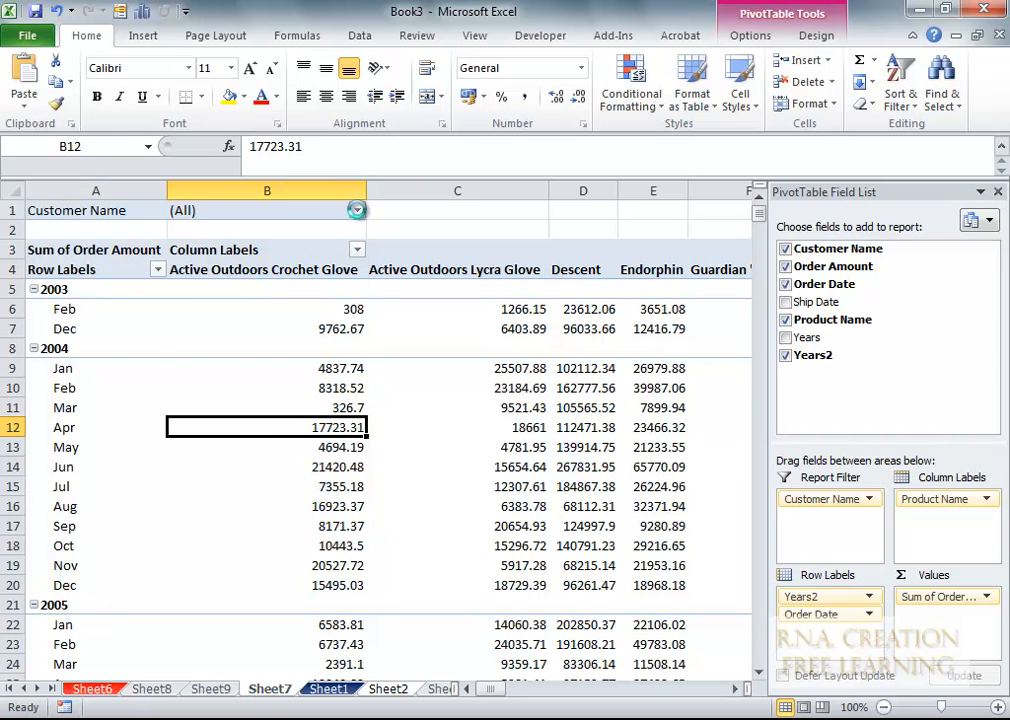
pyautogui.click(357, 210)
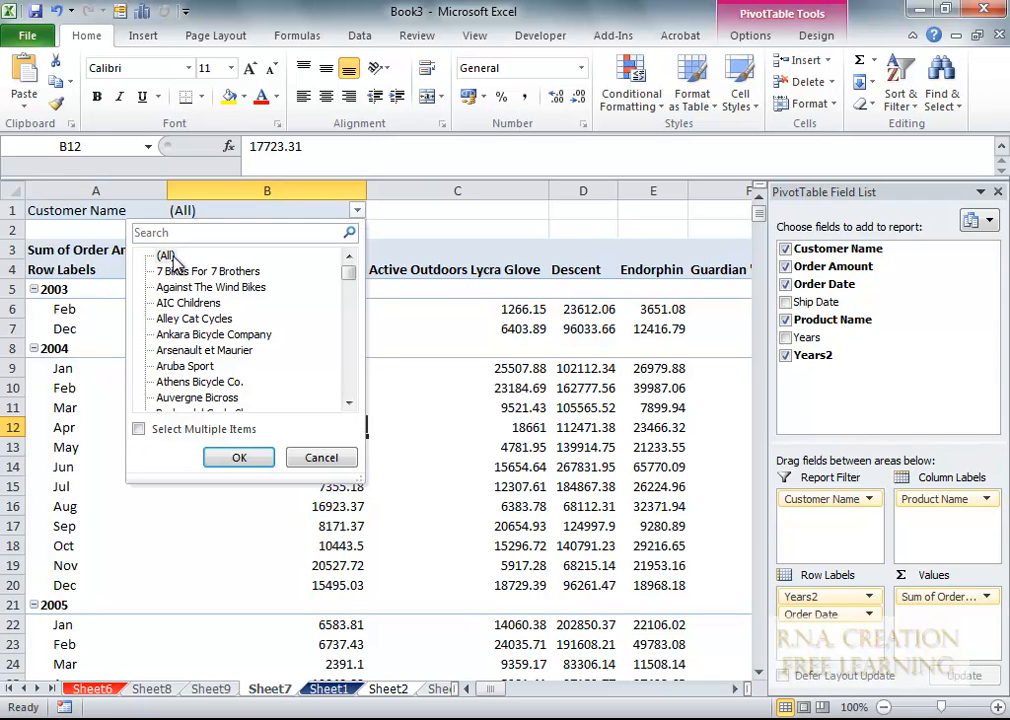
pyautogui.click(138, 429)
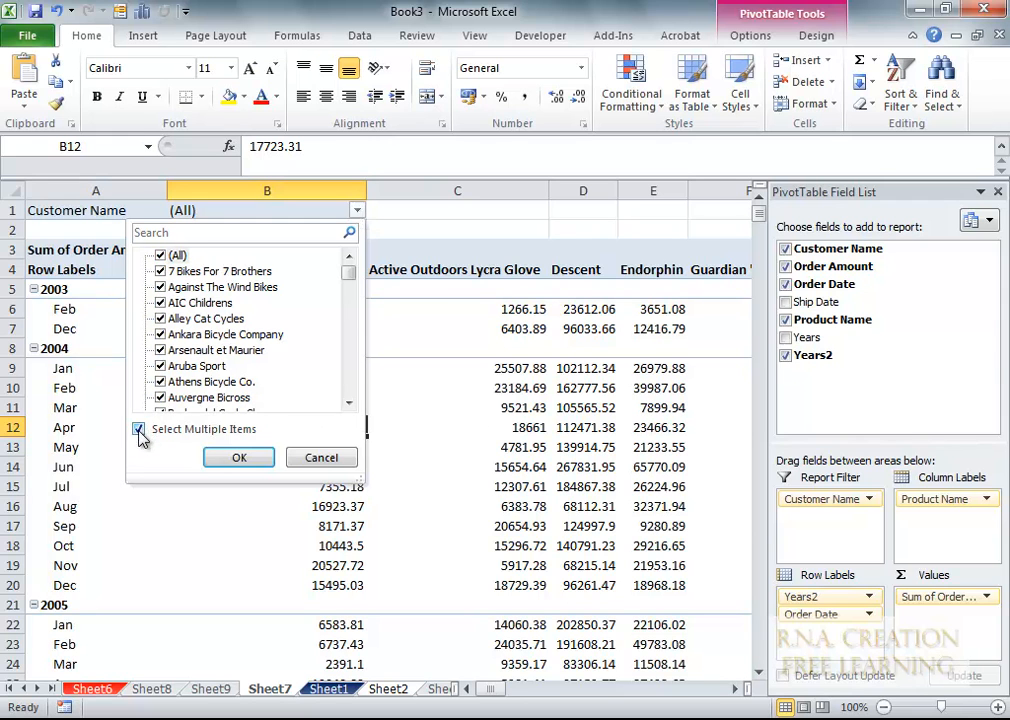
pyautogui.click(160, 256)
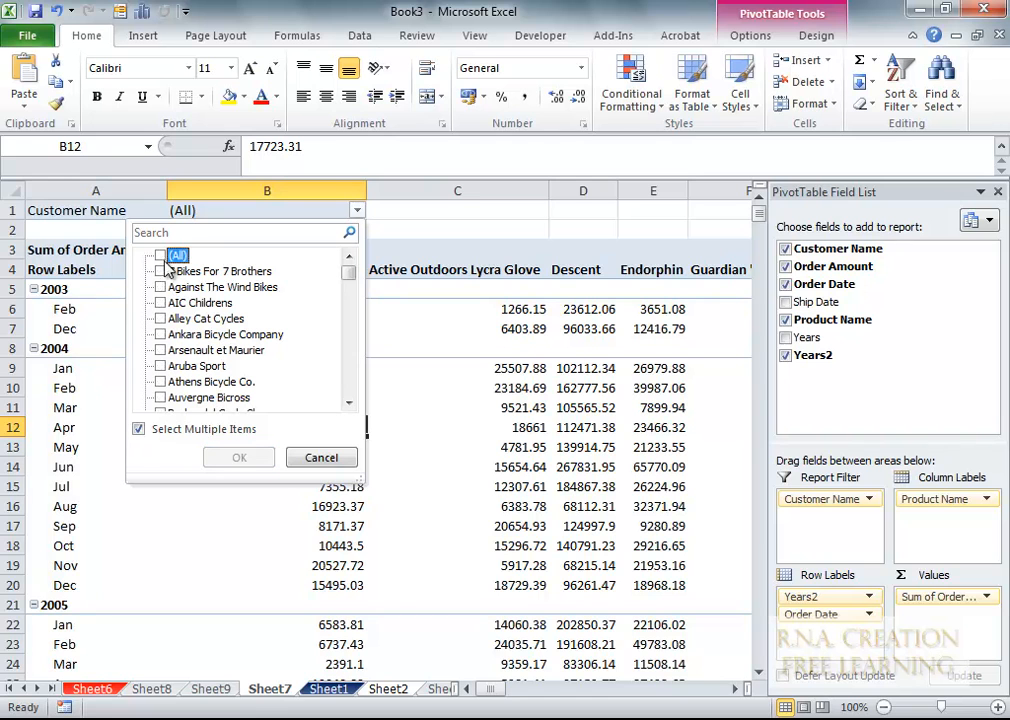
pyautogui.click(160, 288)
pyautogui.click(160, 271)
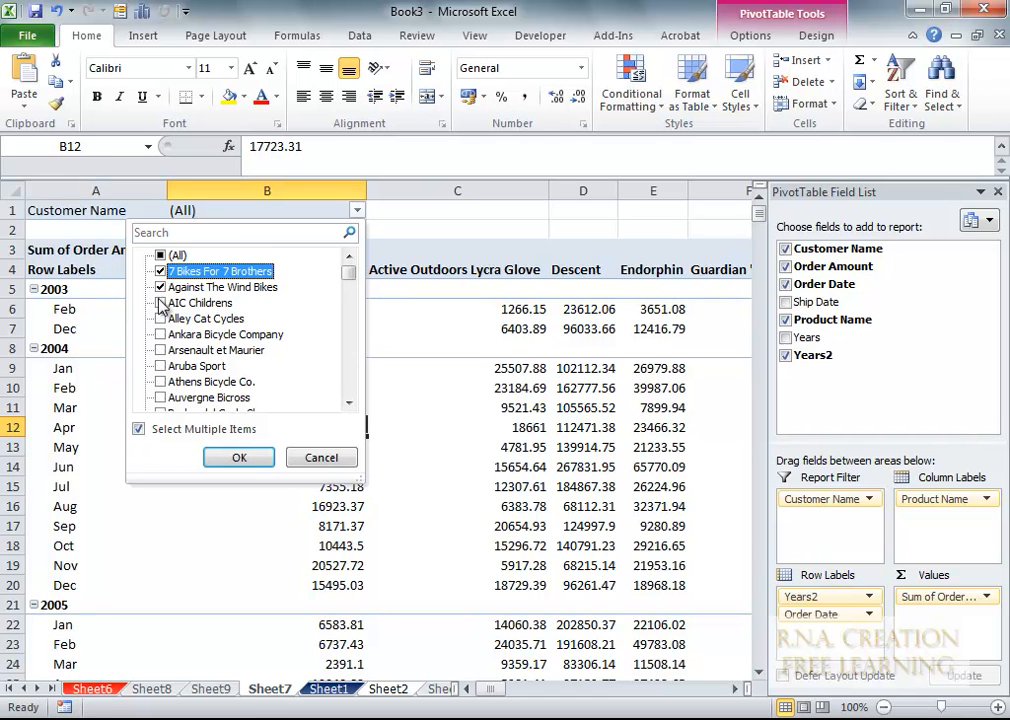
pyautogui.click(160, 303)
pyautogui.click(236, 457)
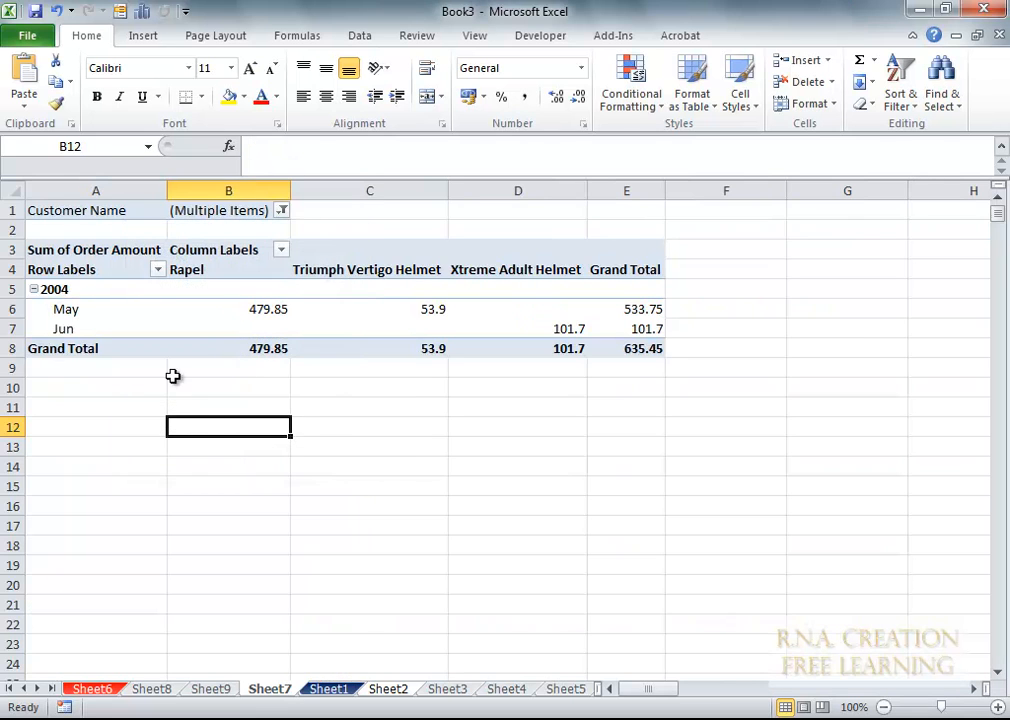
# - Add Ankara Bicycle Company, Alley Cat Cycles and Arsenault et Maurier to the customer filter
pyautogui.click(283, 211)
pyautogui.click(85, 334)
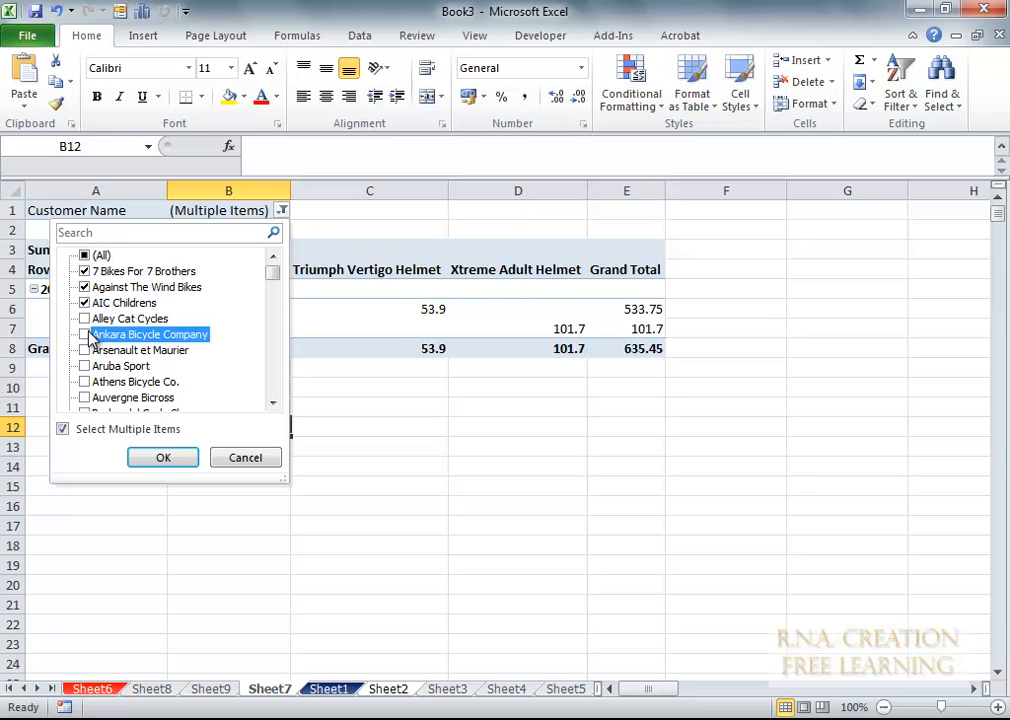
pyautogui.click(84, 318)
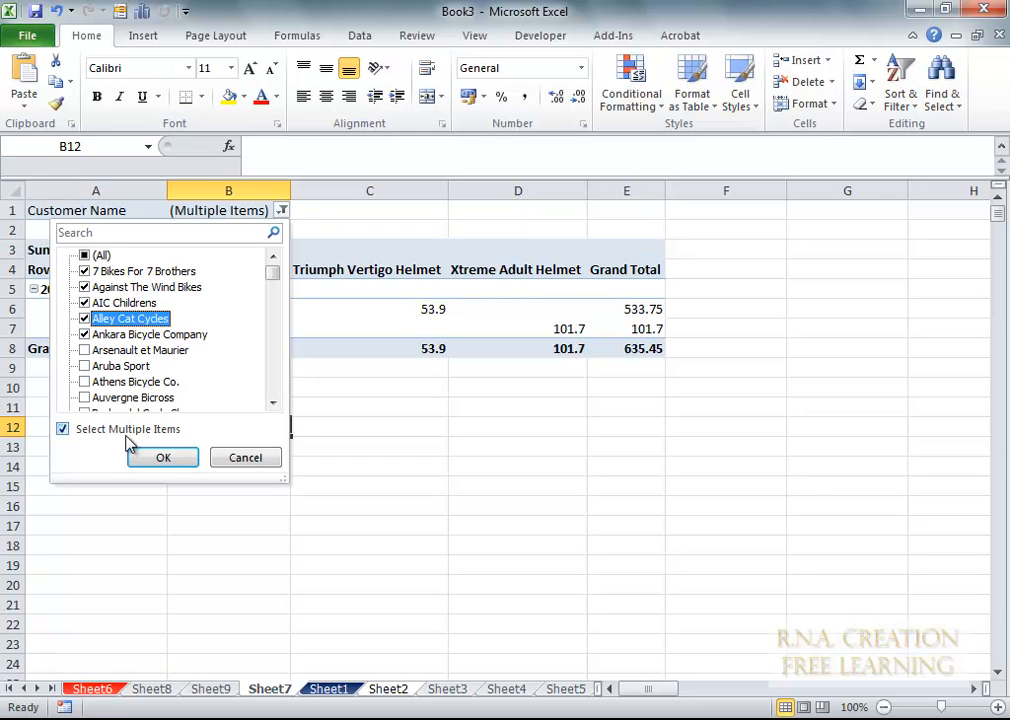
pyautogui.click(85, 350)
pyautogui.click(163, 457)
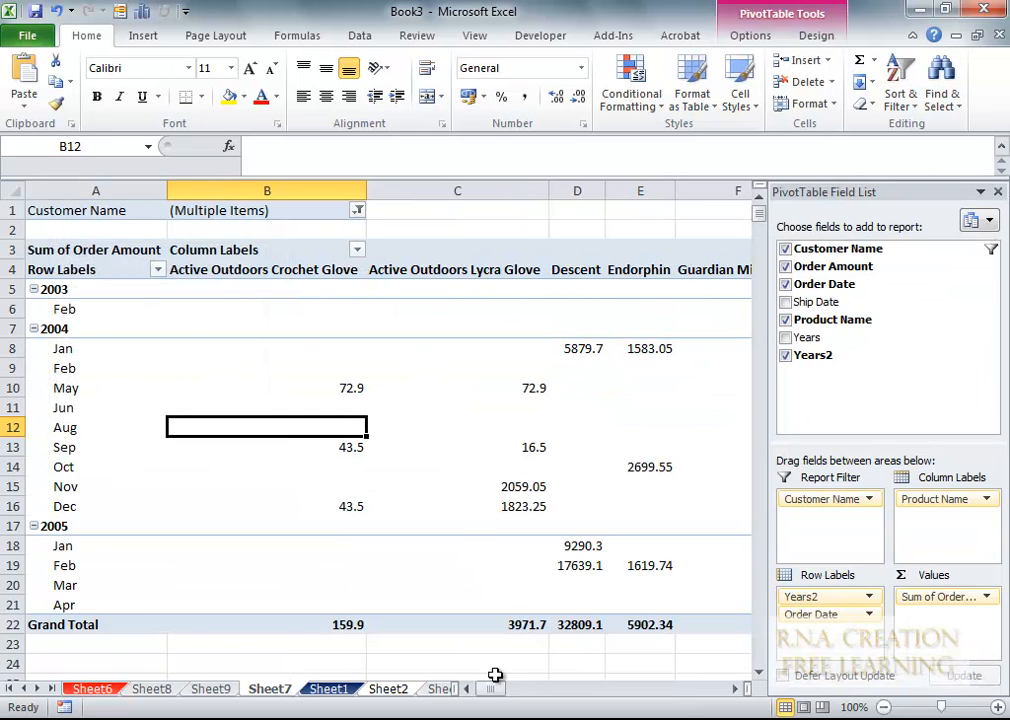
# - Reset the Customer Name filter to (All) customers
pyautogui.click(359, 211)
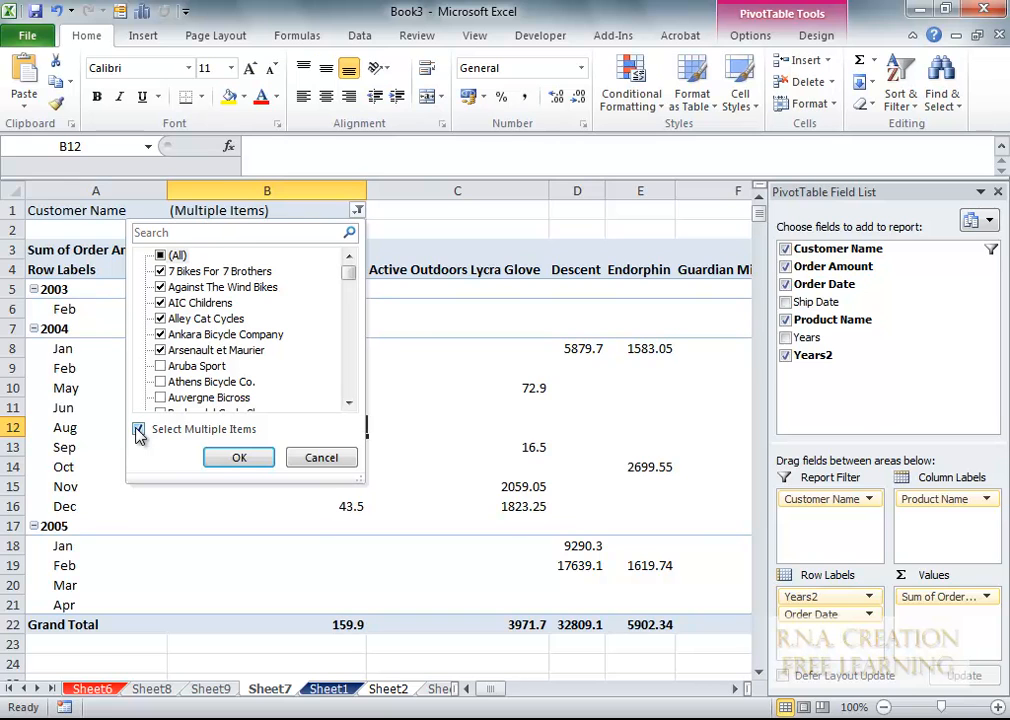
pyautogui.click(161, 256)
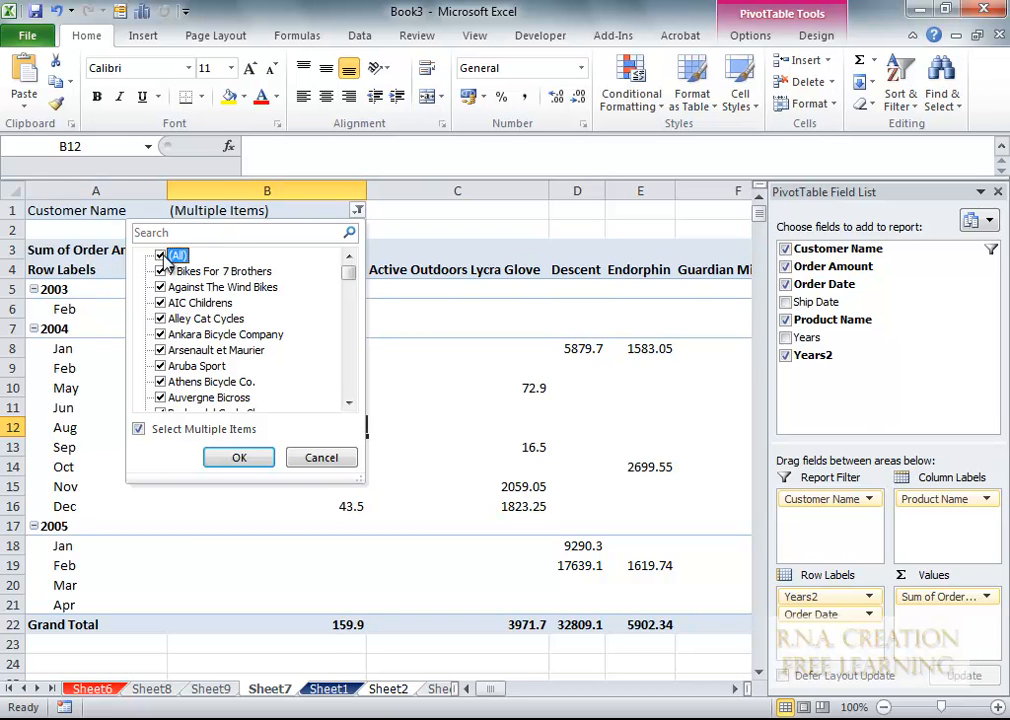
pyautogui.click(240, 462)
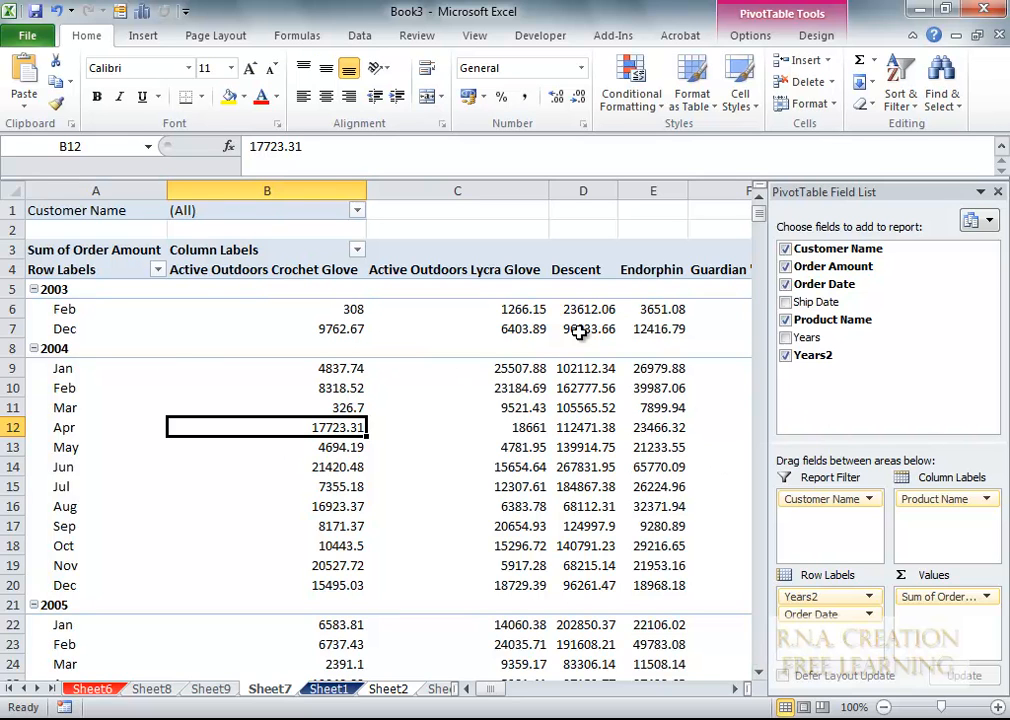
# - Generate report filter pages on Customer Name, one PivotTable sheet per customer
pyautogui.click(752, 36)
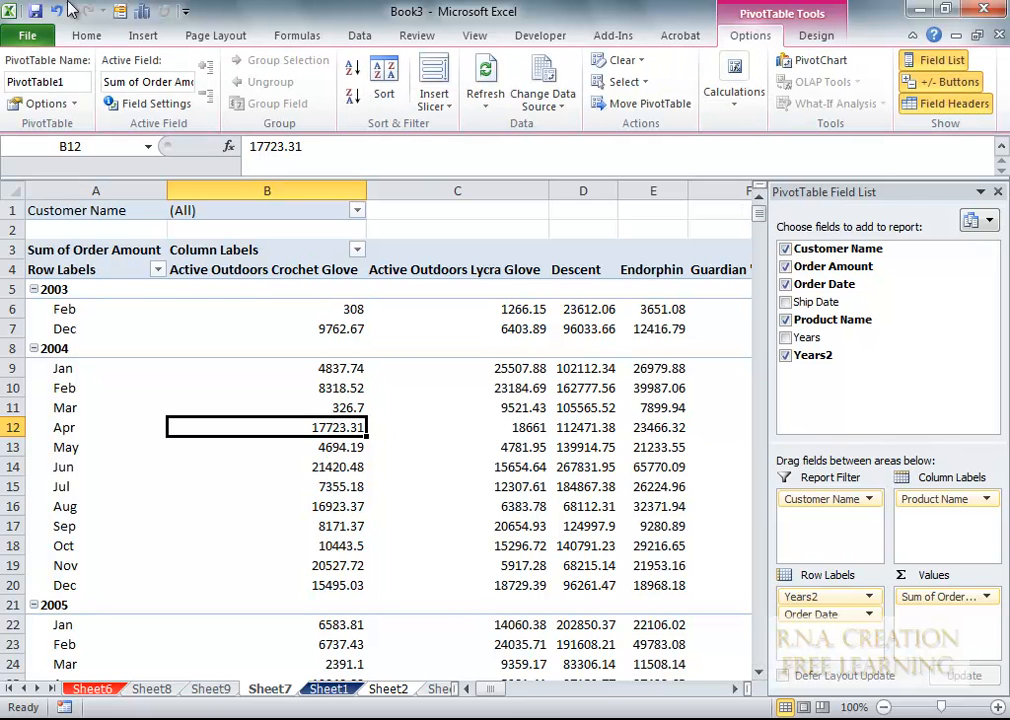
pyautogui.click(75, 104)
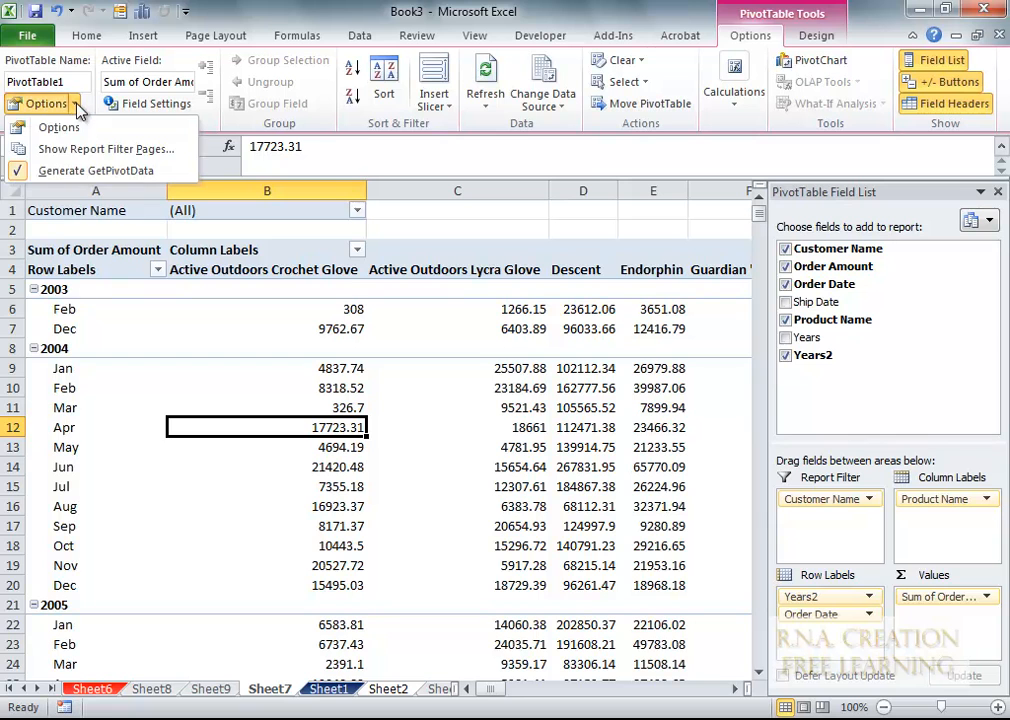
pyautogui.click(91, 154)
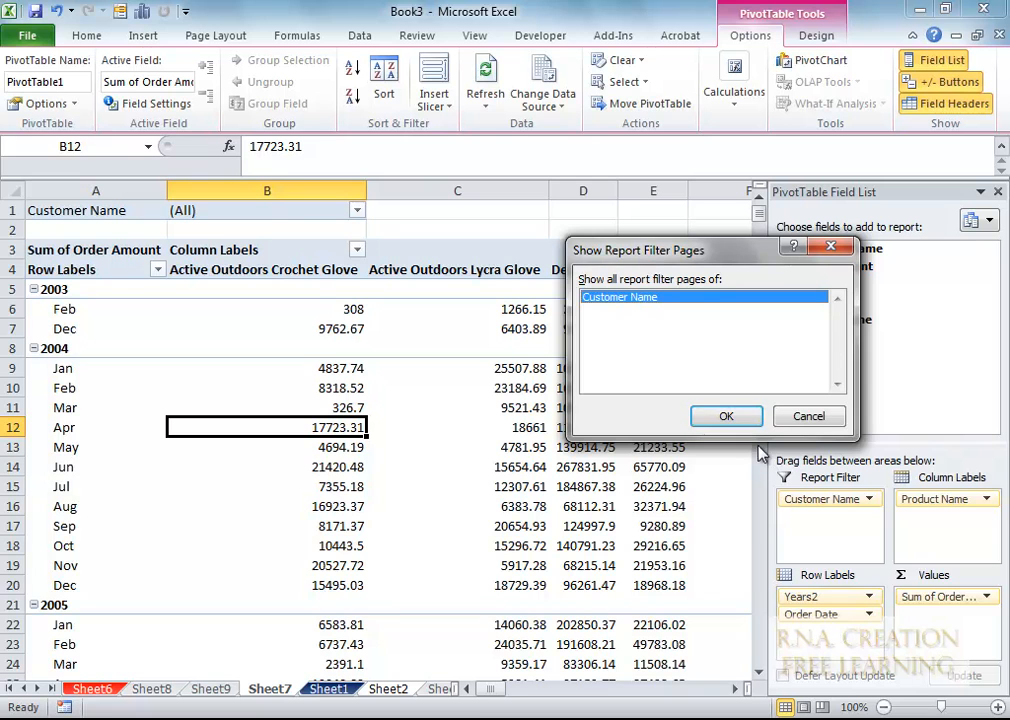
pyautogui.click(737, 424)
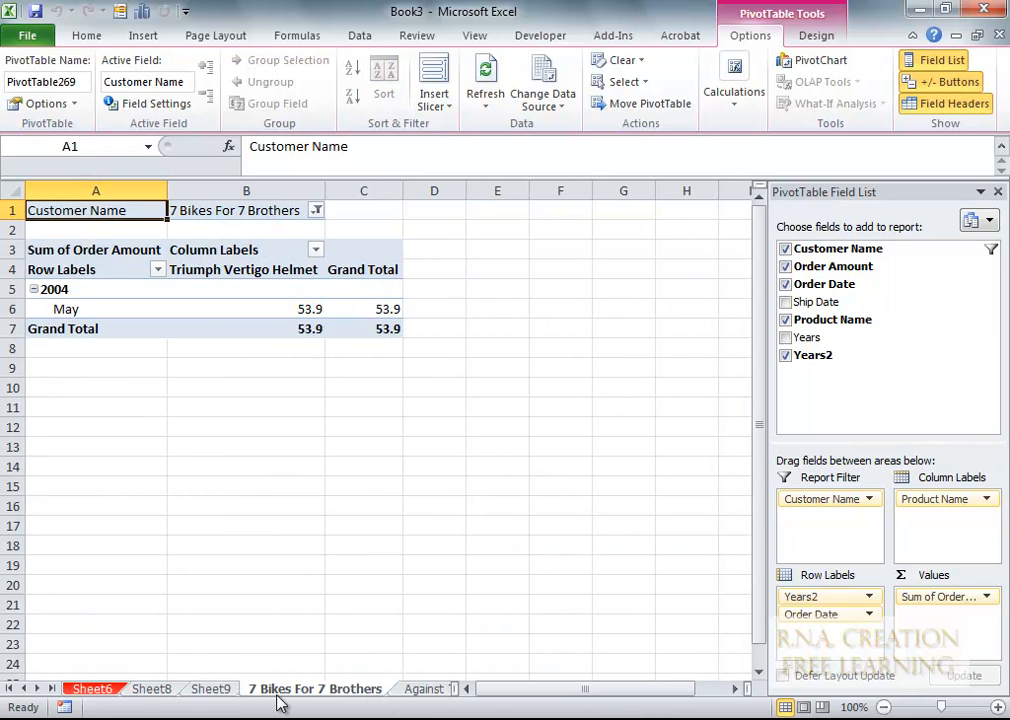
# - Browse the new customer sheets, such as Barbados Sports, Ltd., then go to the Sheet6 ship-date pivot
pyautogui.click(420, 690)
pyautogui.hotkey('ctrl', 'pagedown')
pyautogui.hotkey('ctrl', 'pagedown')
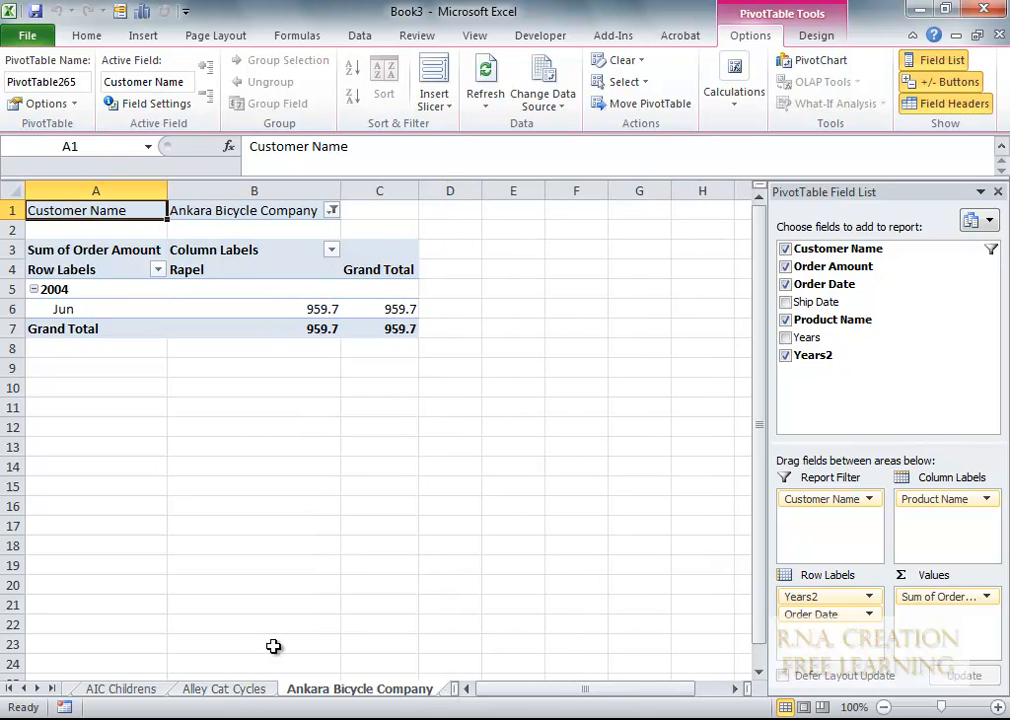
pyautogui.hotkey('ctrl', 'pagedown')
pyautogui.hotkey('ctrl', 'pagedown')
pyautogui.hotkey('ctrl', 'pagedown')
pyautogui.hotkey('ctrl', 'pagedown')
pyautogui.hotkey('ctrl', 'pagedown')
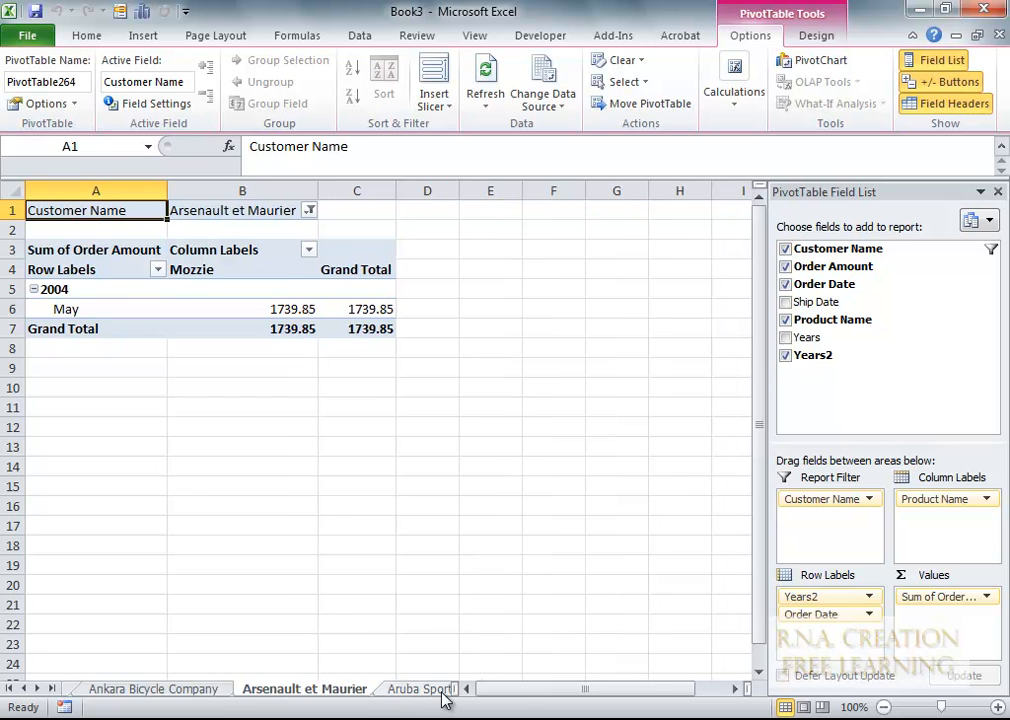
pyautogui.hotkey('ctrl', 'pagedown')
pyautogui.hotkey('ctrl', 'pagedown')
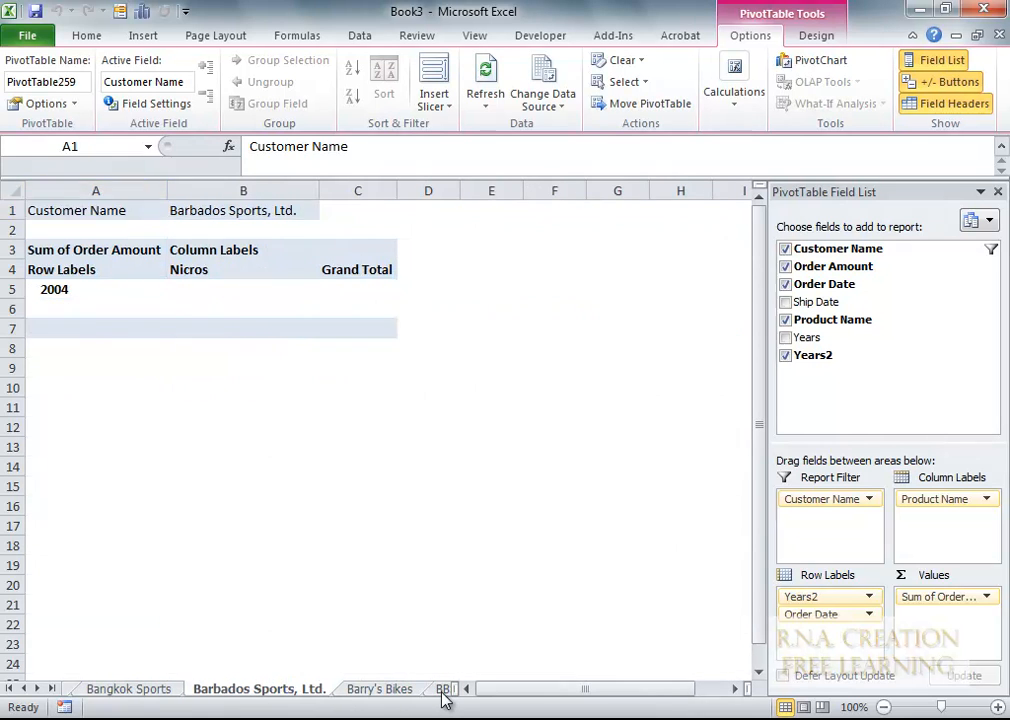
pyautogui.click(23, 688)
pyautogui.click(23, 688)
pyautogui.click(23, 688)
pyautogui.click(23, 688)
pyautogui.click(23, 688)
pyautogui.click(23, 688)
pyautogui.click(23, 688)
pyautogui.click(23, 688)
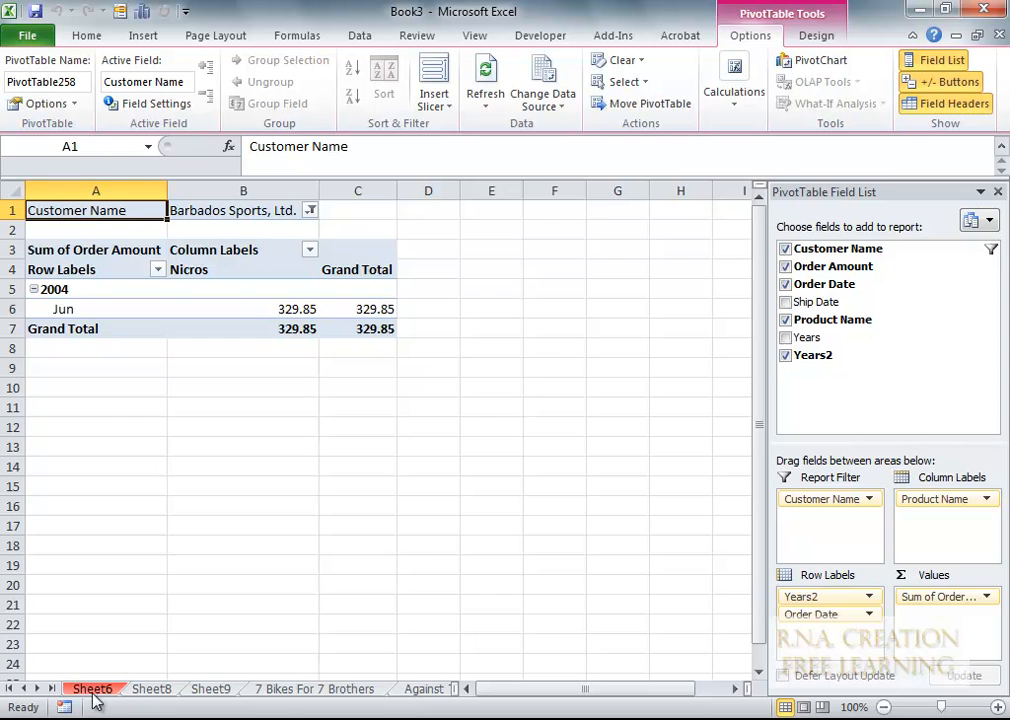
pyautogui.click(145, 692)
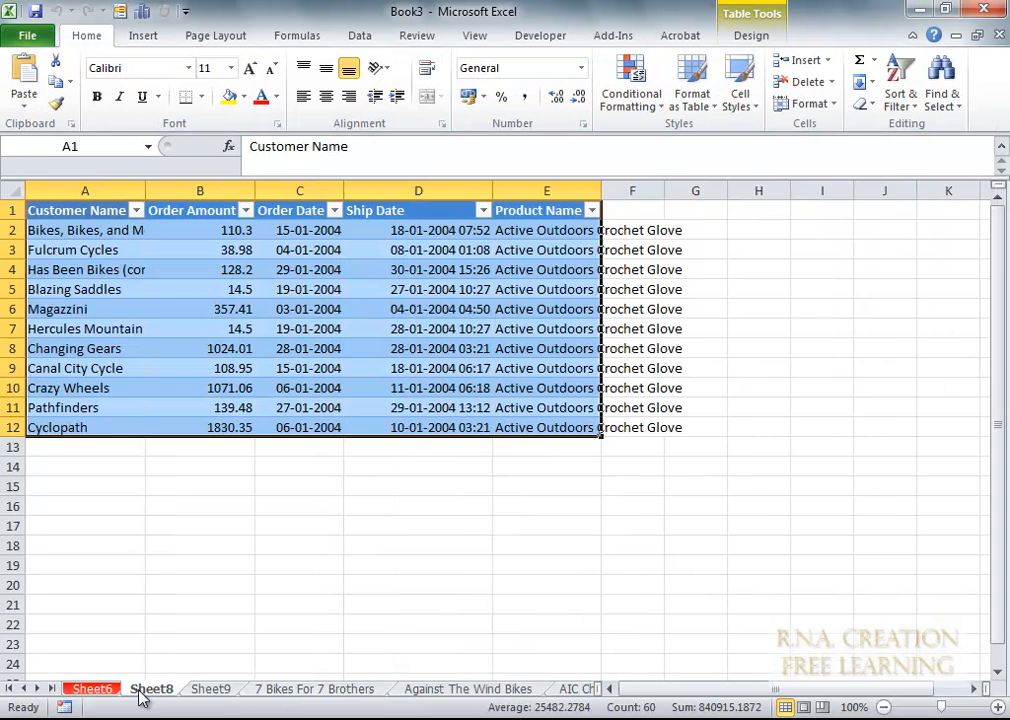
pyautogui.click(100, 692)
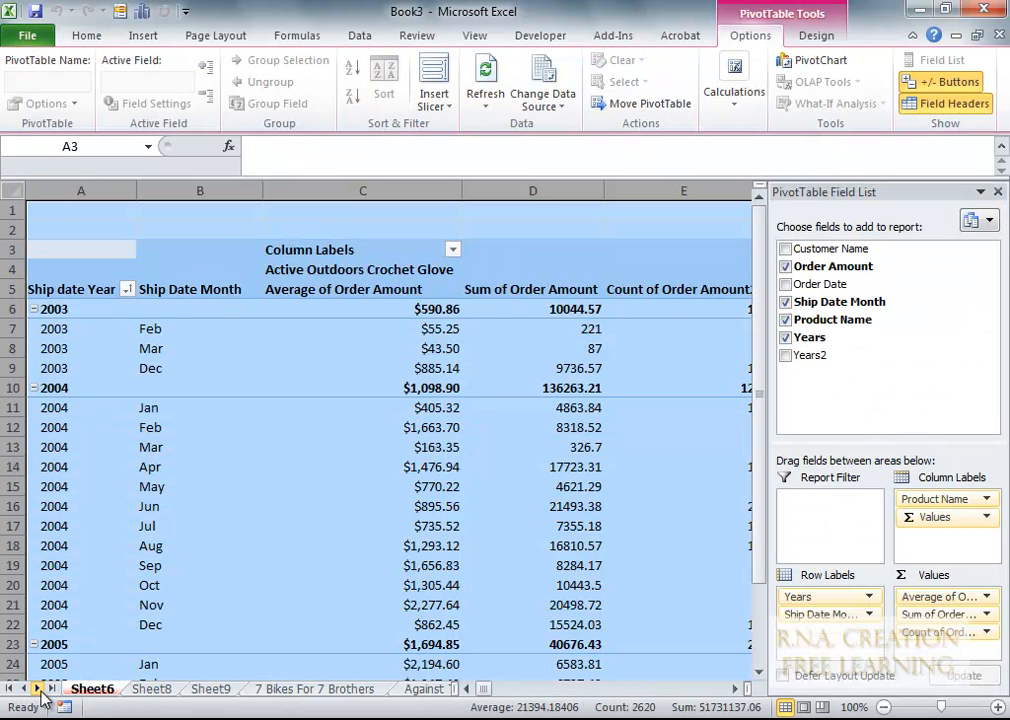